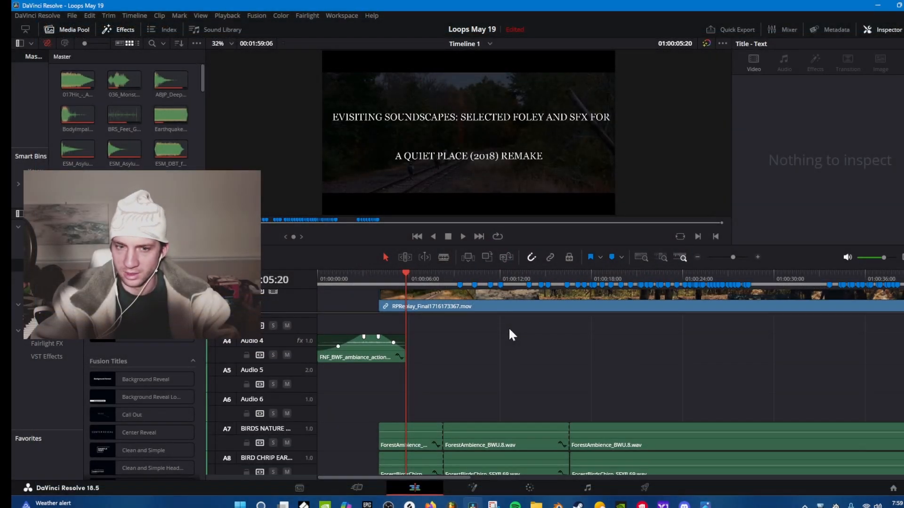
Examine how the forest ambience and footstep clips on tracks A6 to A13 line up with the timeline markers.
scroll(509, 329, down, 2)
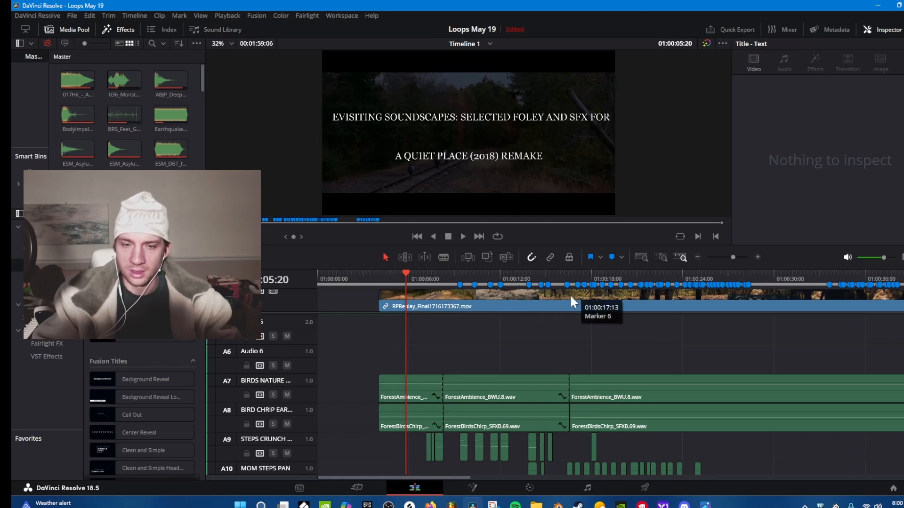
scroll(517, 351, down, 4)
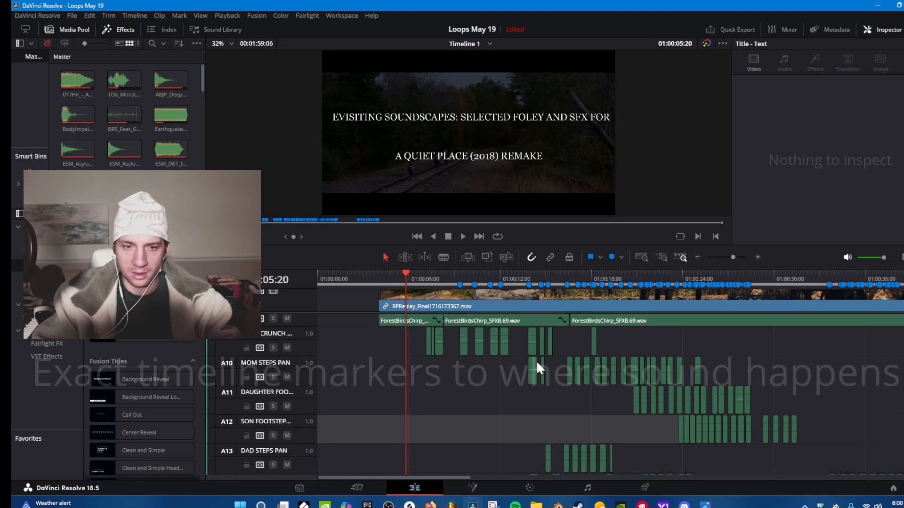
scroll(536, 360, up, 3)
scroll(569, 341, down, 2)
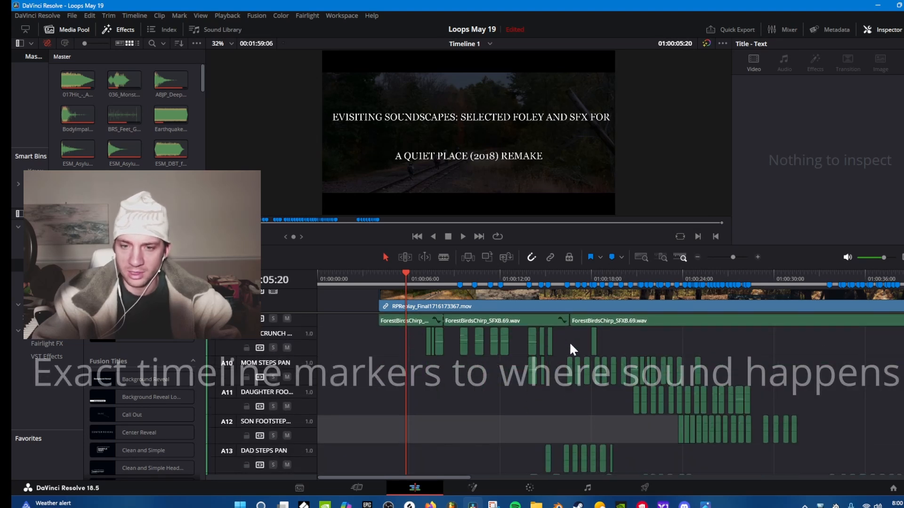
scroll(576, 350, up, 3)
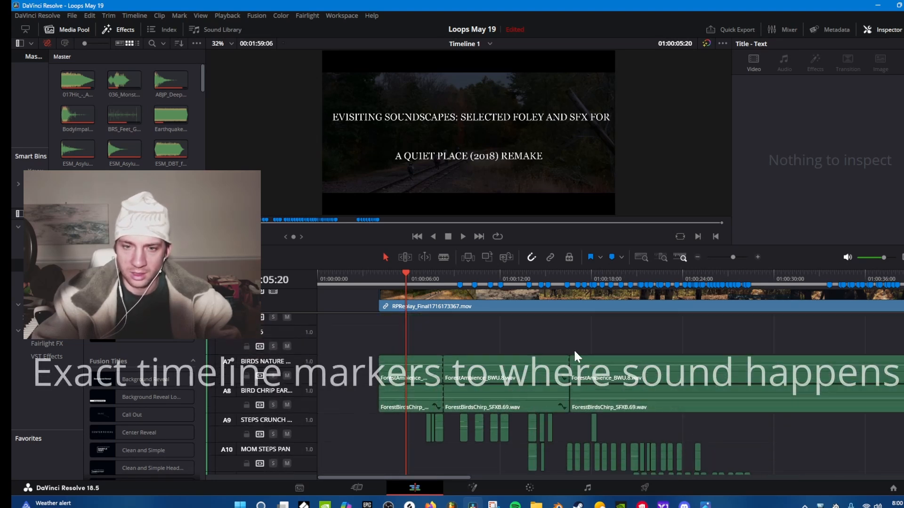
scroll(543, 340, down, 1)
scroll(543, 347, down, 2)
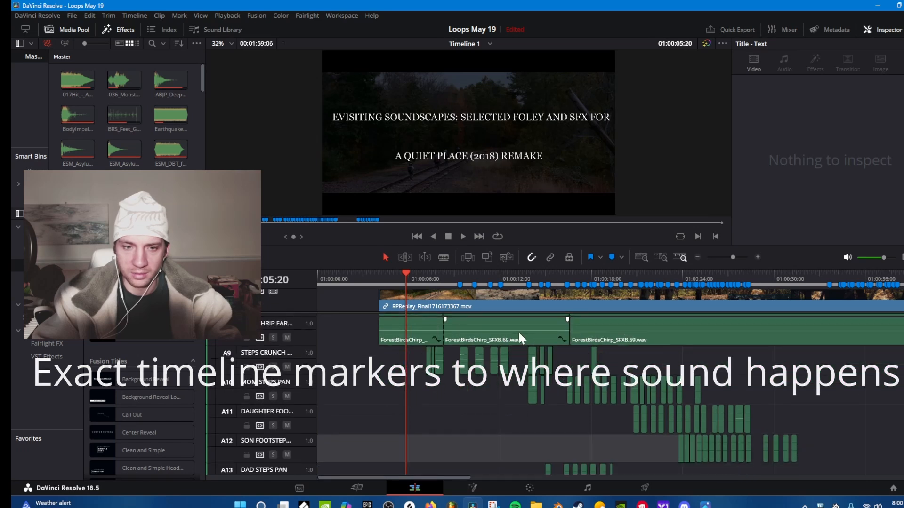
Scrub the playhead to 01:00:09:08, just before the marked barefoot step, and inspect the matching STEPS CRUNCH clip up close.
click(753, 256)
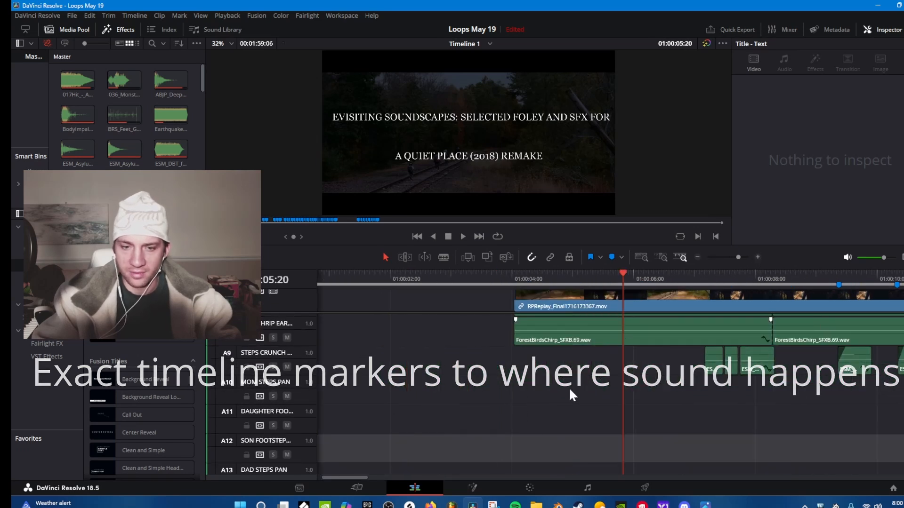
drag(349, 473, 374, 473)
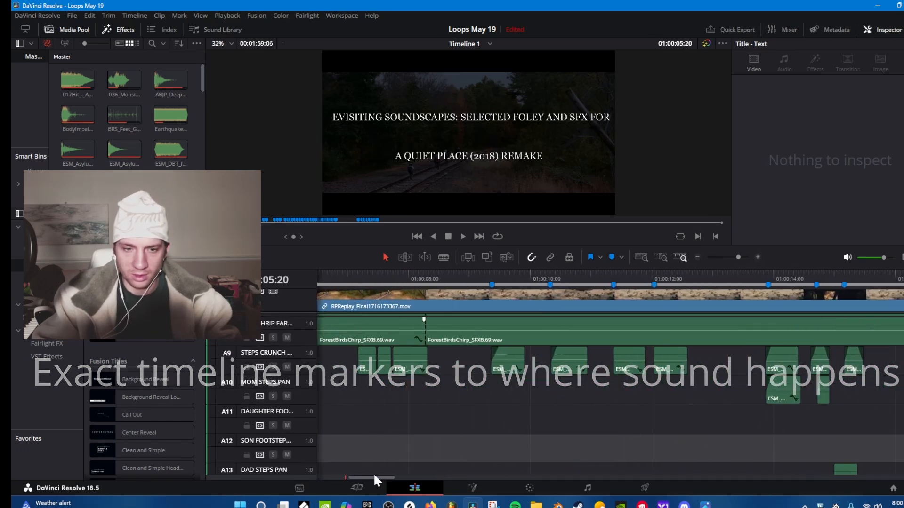
scroll(454, 418, up, 1)
scroll(455, 418, up, 2)
drag(447, 274, 495, 279)
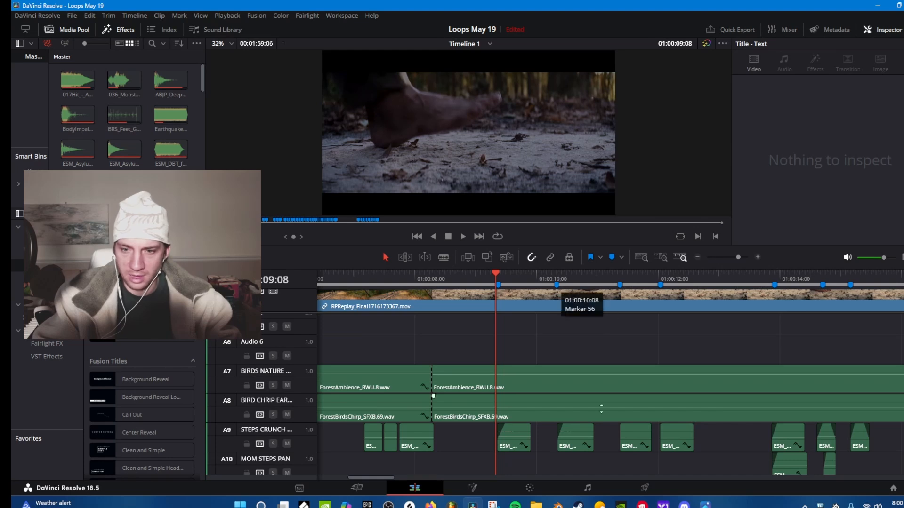
Survey the remaining audio tracks down to the trap score and heartbeat tracks, through to the end of the video clip.
drag(737, 257, 730, 256)
scroll(499, 378, down, 5)
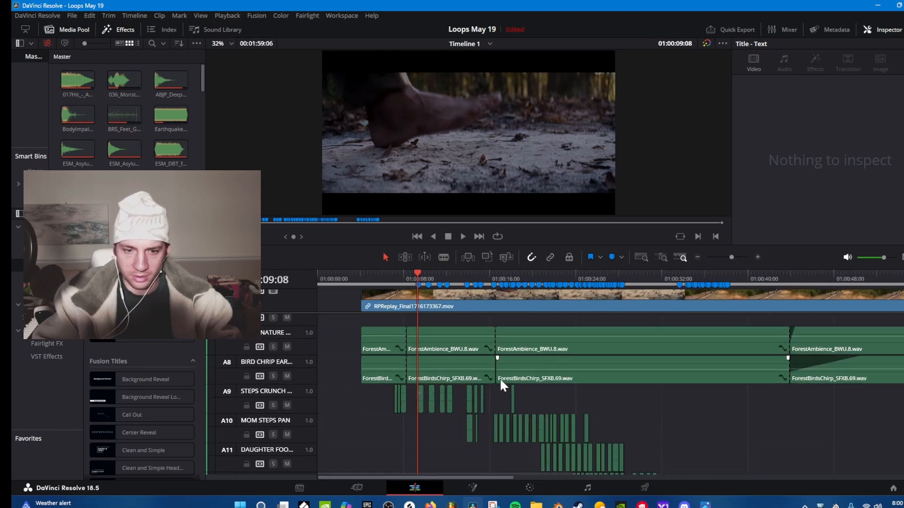
drag(433, 477, 651, 466)
scroll(522, 413, down, 5)
scroll(654, 410, down, 4)
scroll(611, 419, down, 5)
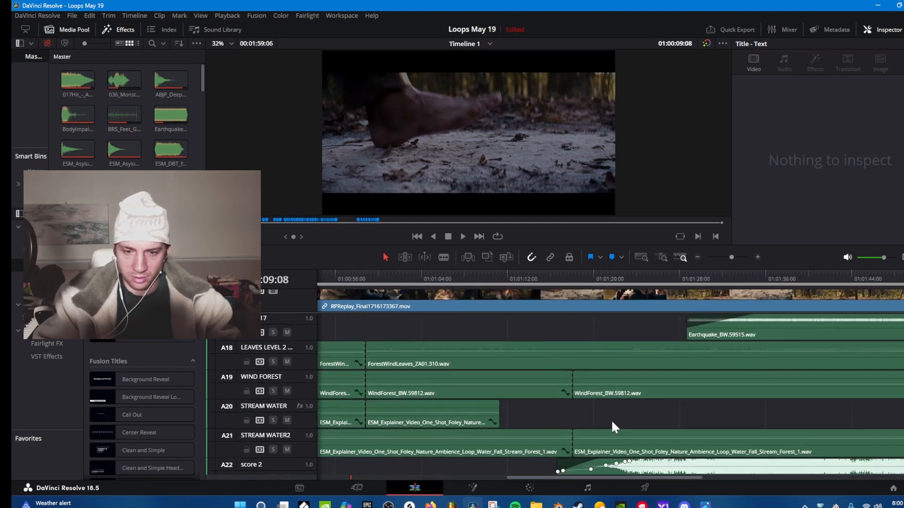
drag(591, 476, 537, 477)
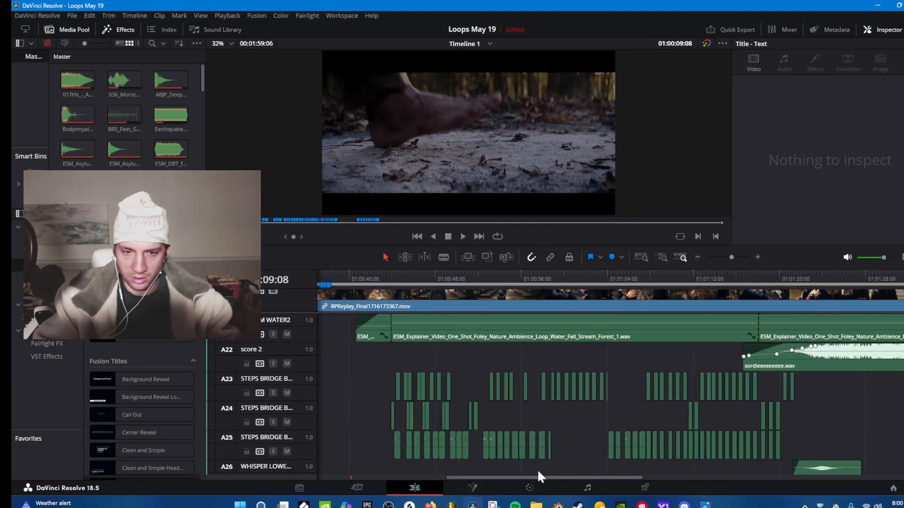
scroll(626, 419, down, 2)
scroll(610, 436, down, 2)
drag(596, 477, 723, 473)
scroll(589, 420, down, 3)
scroll(584, 419, down, 2)
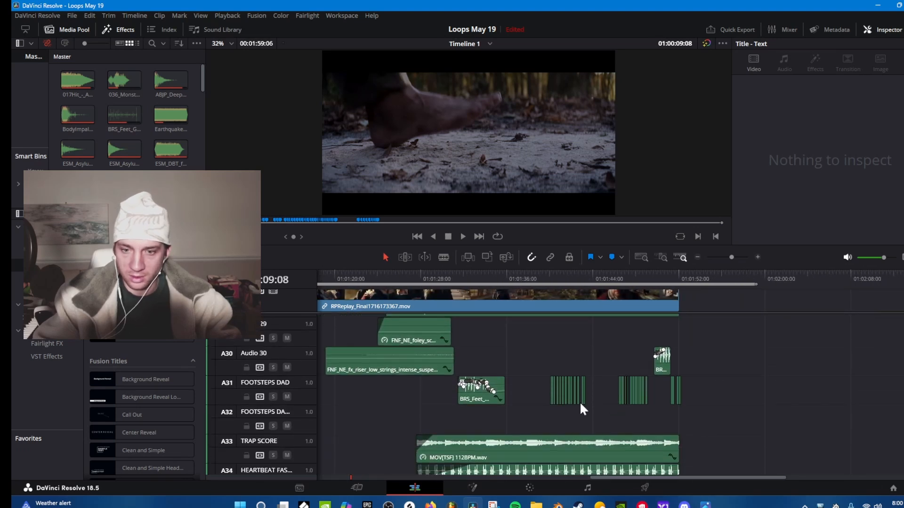
Review the stream, wind, metal bend and family footstep tracks back up to STEPS CRUNCH near the timeline's start.
drag(649, 477, 492, 451)
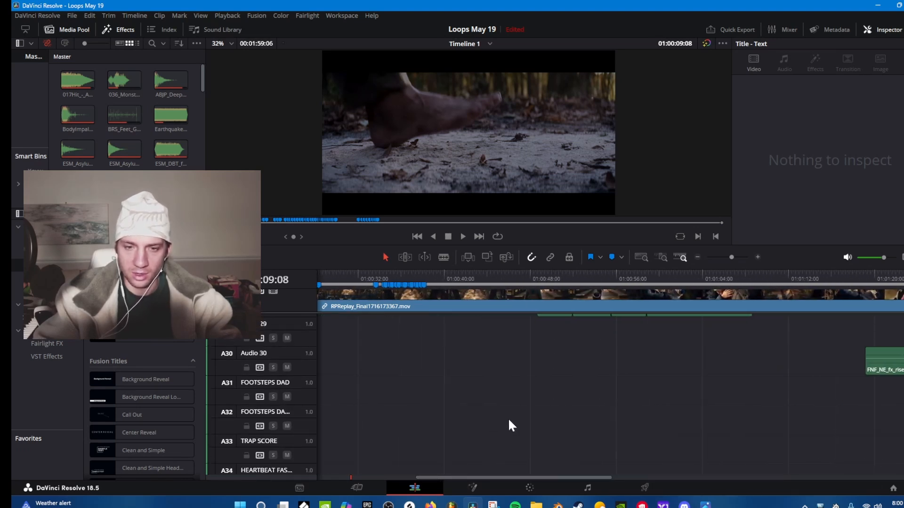
scroll(509, 426, up, 6)
scroll(541, 419, up, 10)
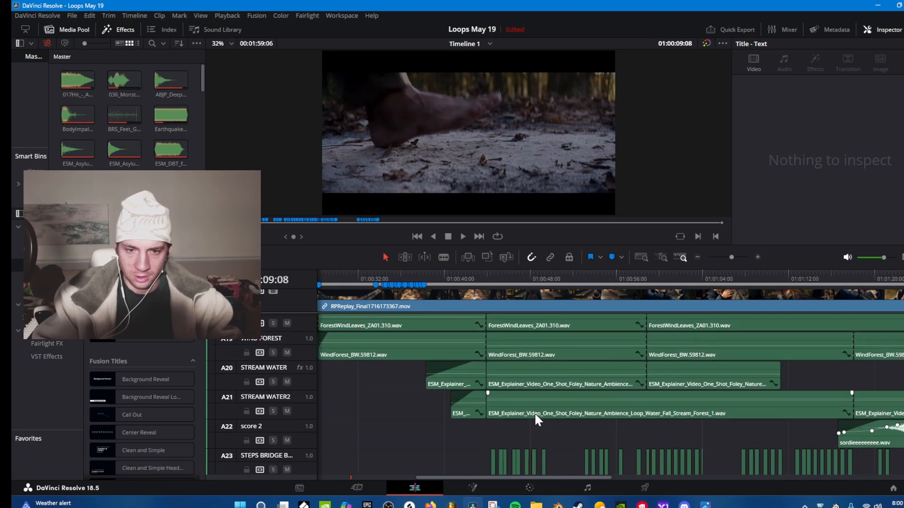
scroll(535, 415, up, 1)
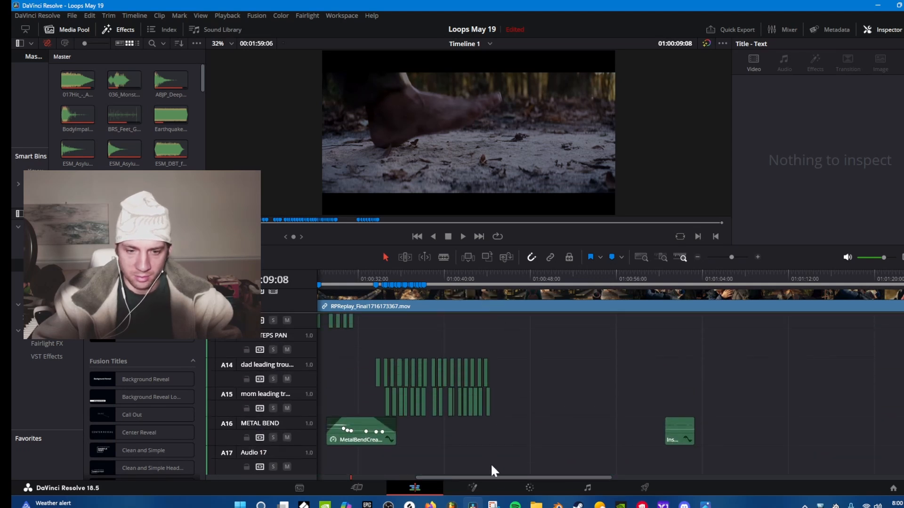
scroll(491, 471, left, 10)
scroll(439, 435, up, 1)
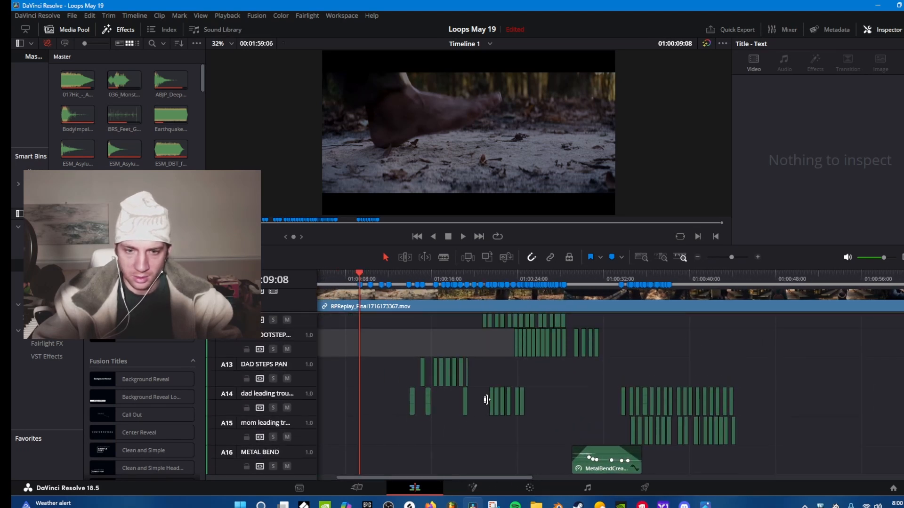
scroll(487, 400, up, 3)
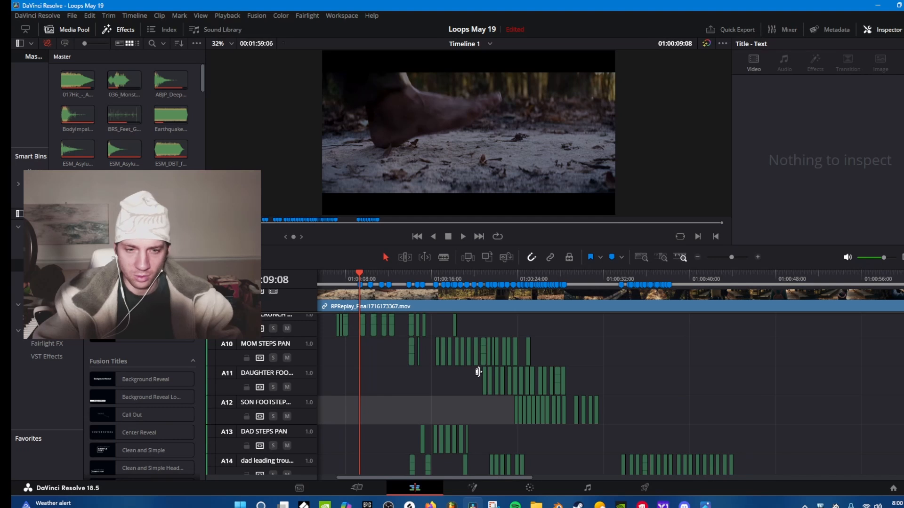
scroll(445, 363, up, 1)
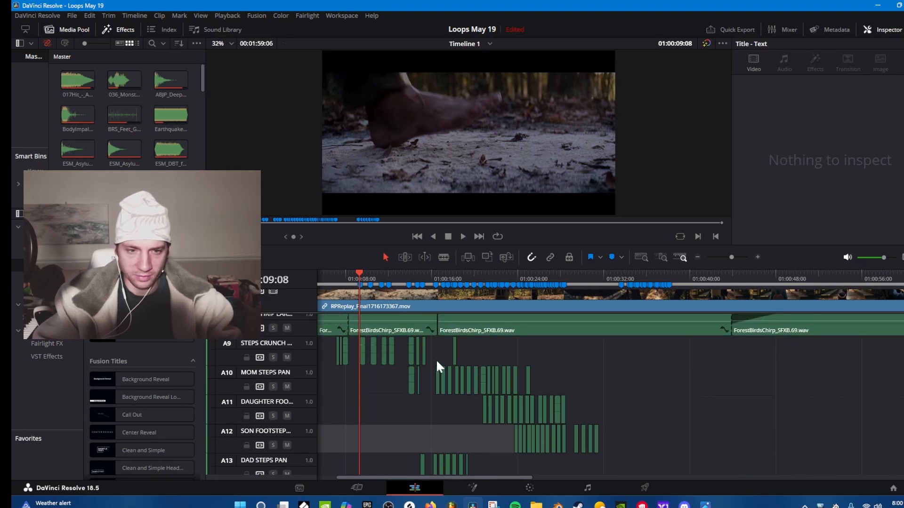
Play the footstep section from about 01:00:09 to 01:00:25, following the crunch, mom, daughter, son and dad footstep clips.
click(437, 472)
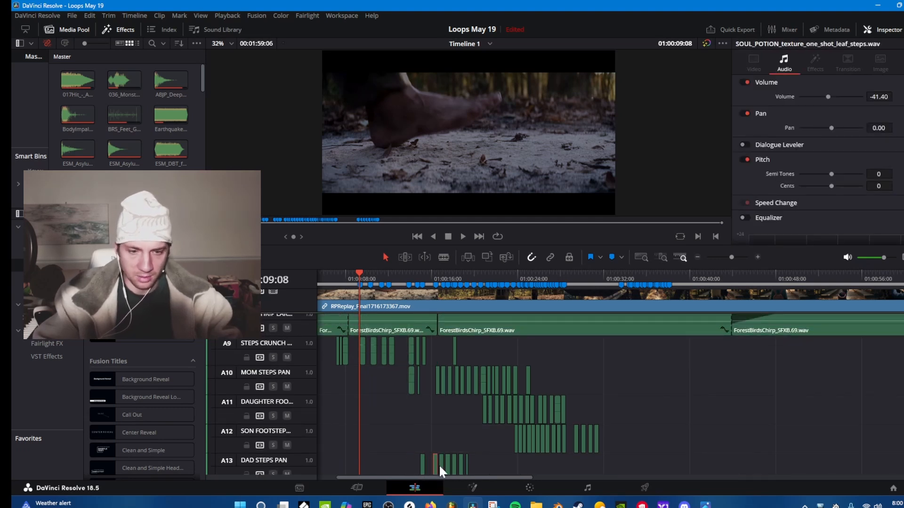
drag(448, 477, 428, 477)
click(410, 276)
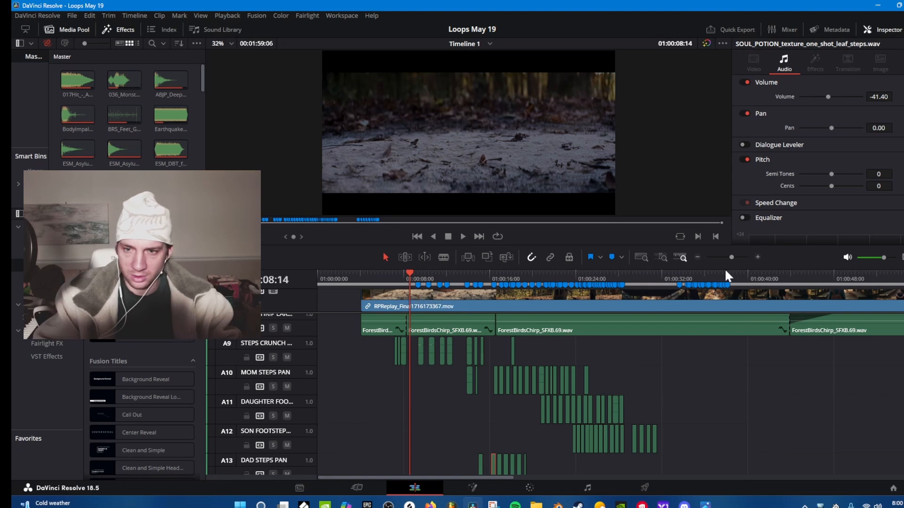
click(754, 257)
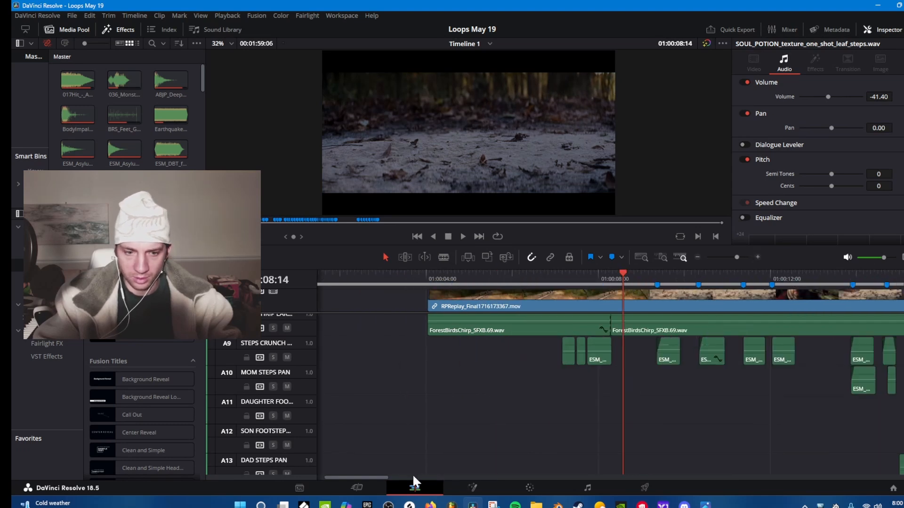
drag(390, 477, 408, 476)
click(373, 278)
key(space)
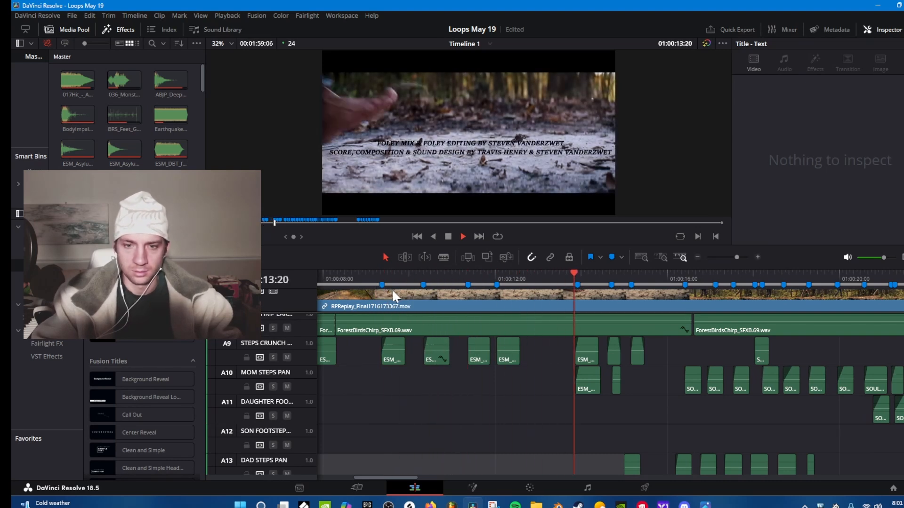
drag(408, 475, 448, 479)
scroll(552, 408, down, 1)
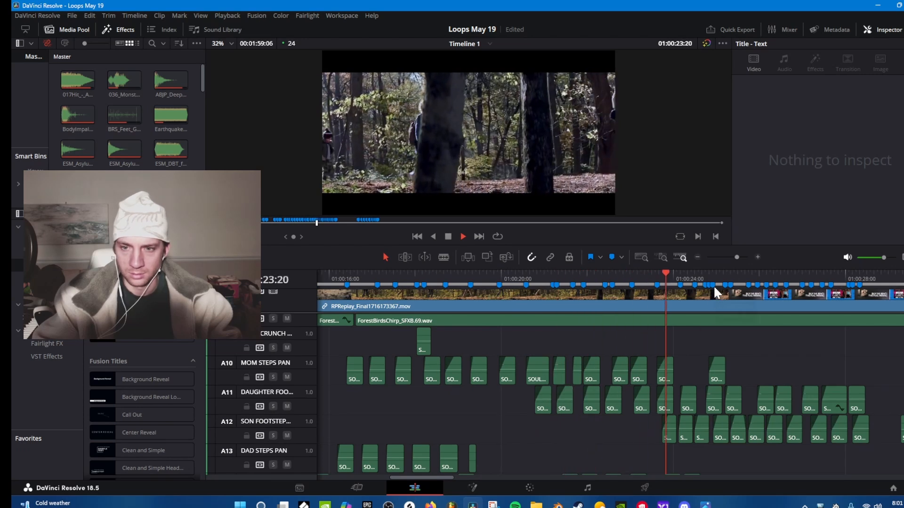
key(space)
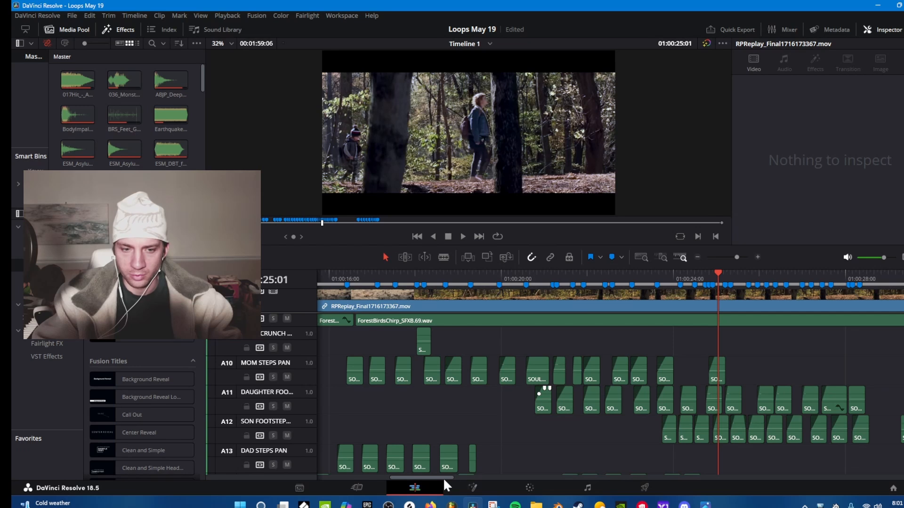
Scrub from about 01:00:17 to 01:00:22:19 to compare the markers with the mom, daughter and dad footstep clips.
scroll(448, 475, left, 3)
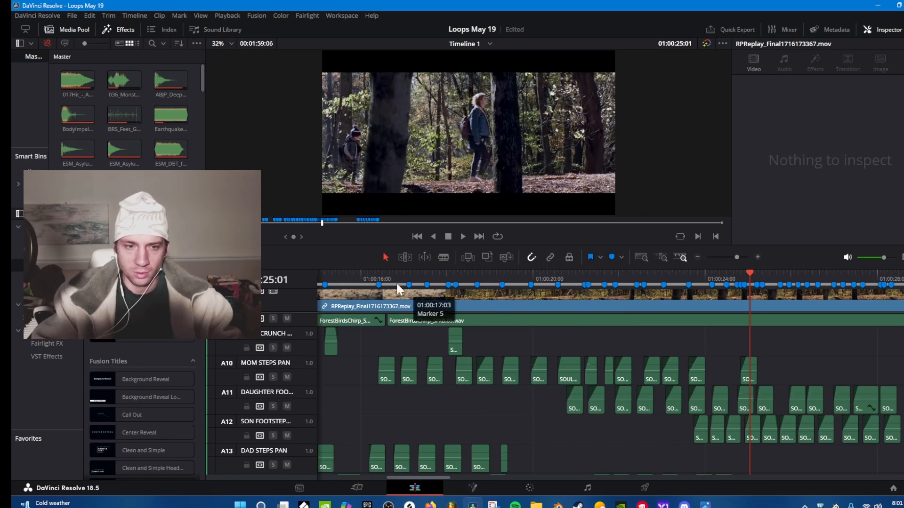
drag(396, 281, 648, 293)
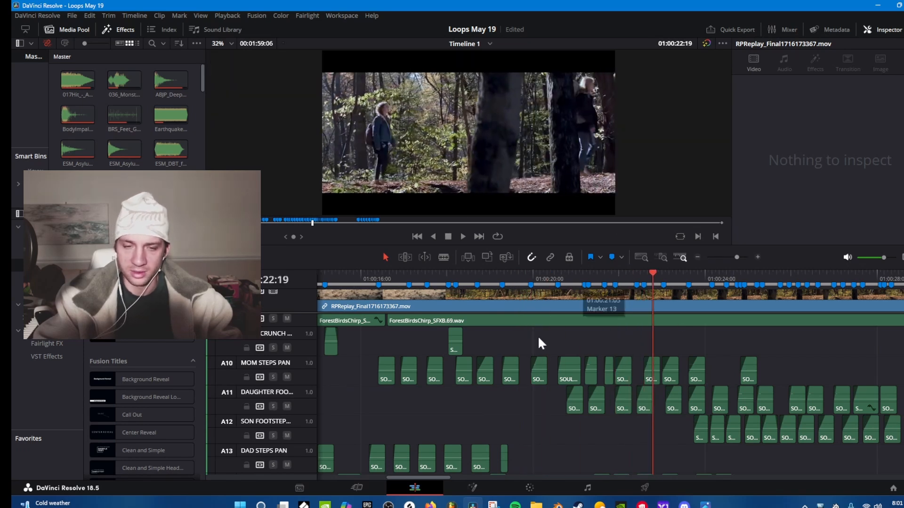
scroll(589, 373, down, 4)
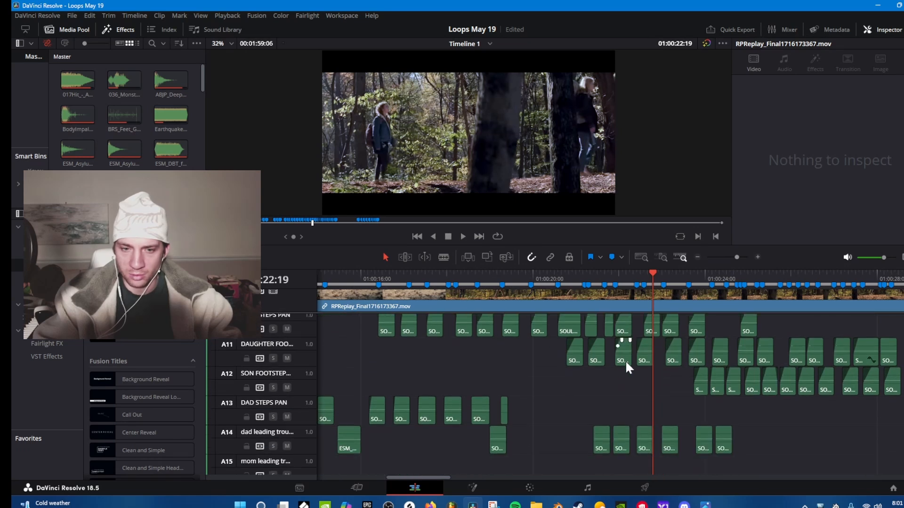
scroll(626, 366, up, 3)
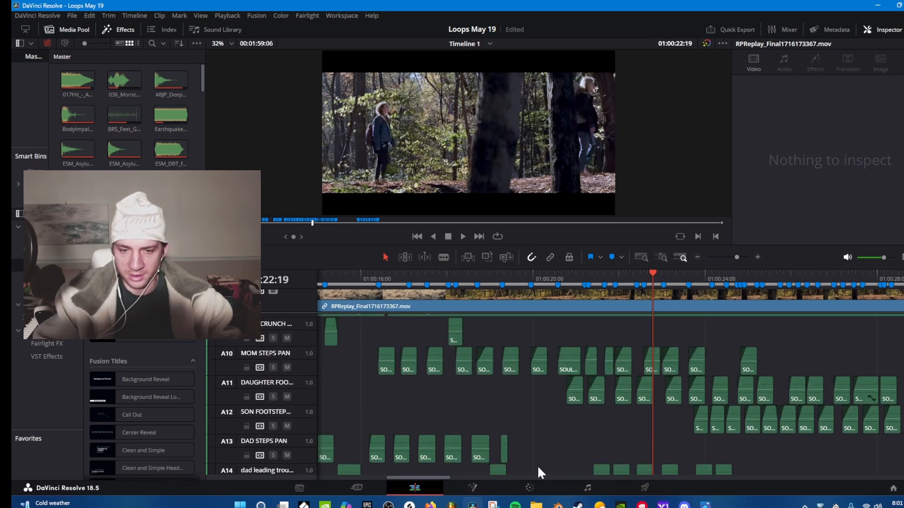
Play the bridge walk from the first marker past 01:00:32:00 to 01:00:42:03, following the dad and mom leading footstep tracks.
drag(438, 477, 487, 473)
scroll(469, 466, down, 3)
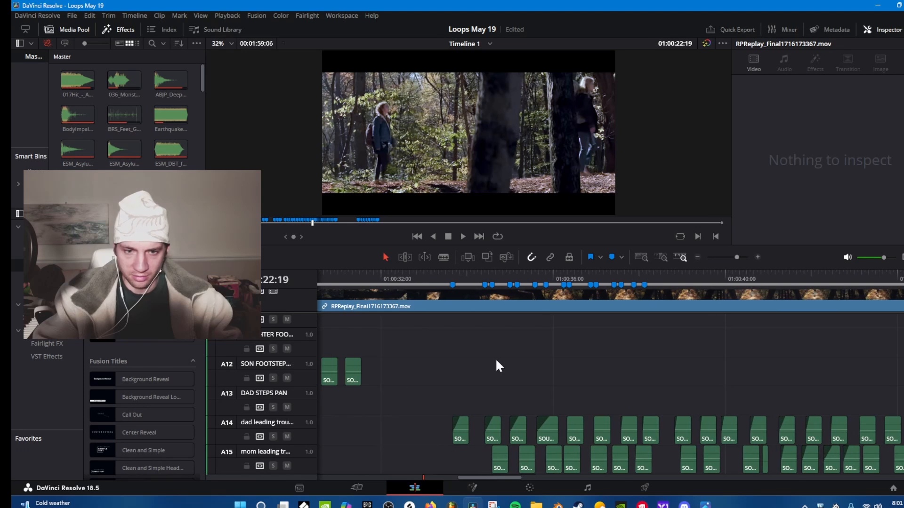
scroll(495, 357, down, 2)
click(452, 276)
key(space)
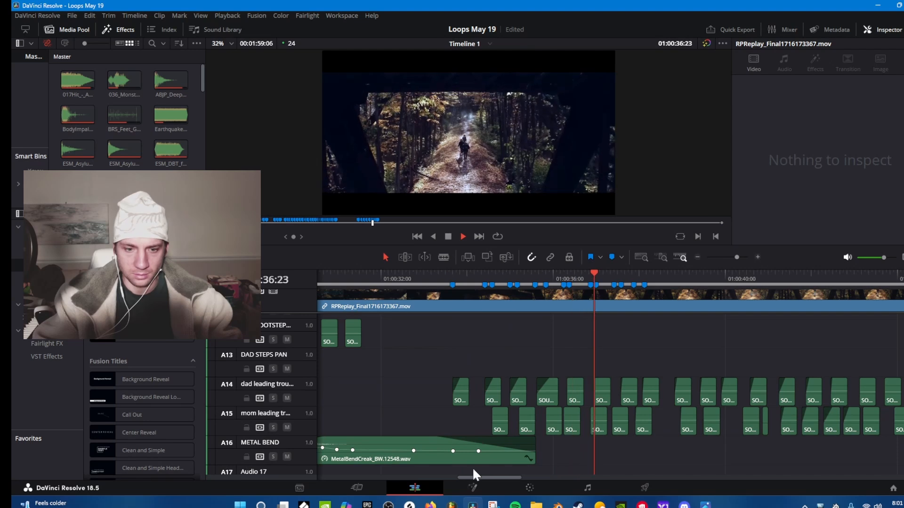
drag(478, 477, 495, 476)
scroll(571, 389, down, 2)
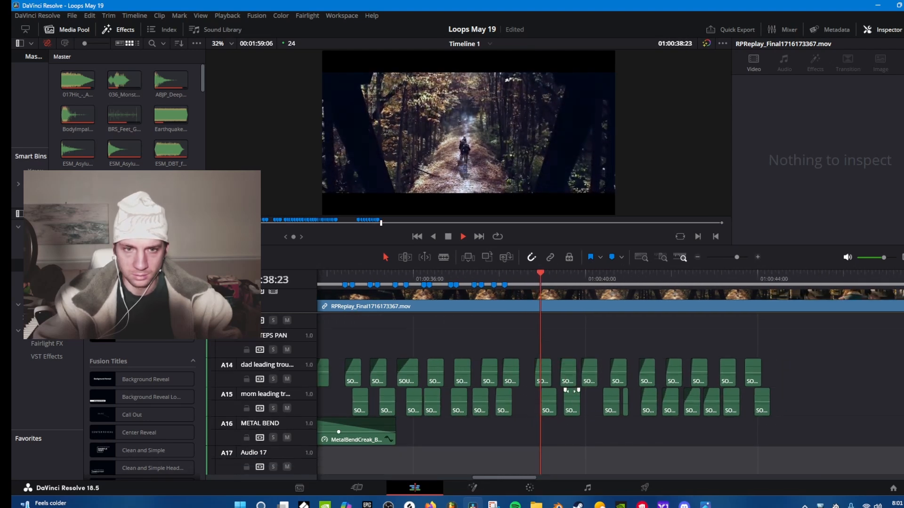
scroll(580, 391, down, 2)
scroll(588, 391, up, 3)
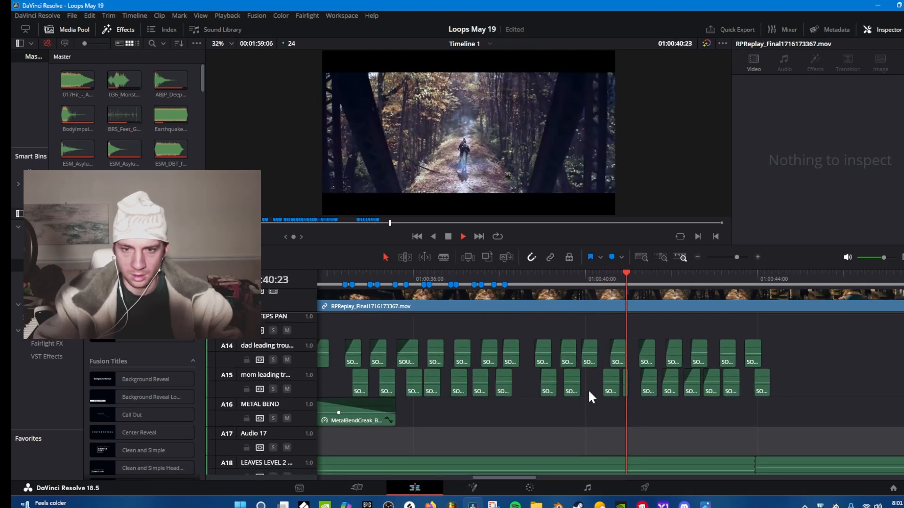
key(space)
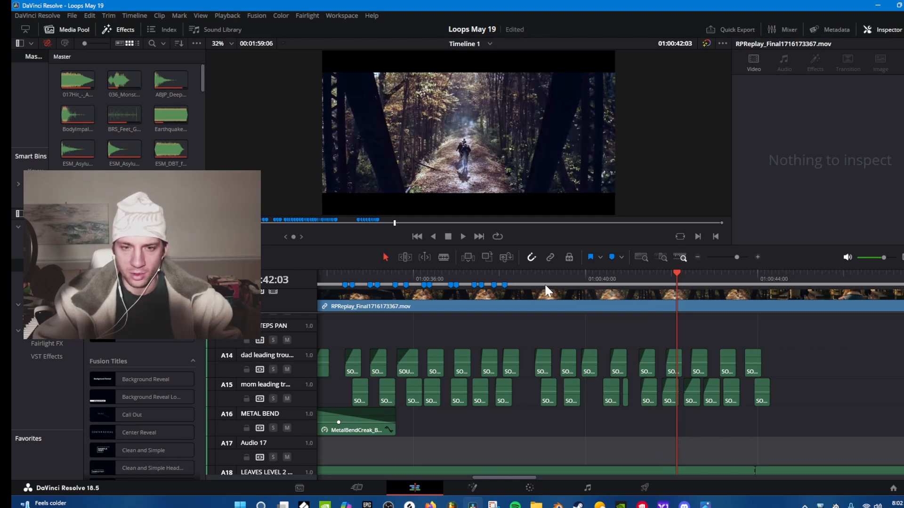
Review the leading footstep, metal bend, leaves, wind and stream tracks around 01:00:42:03, going back to the daughter and son footsteps near 01:00:28:00.
scroll(606, 382, down, 2)
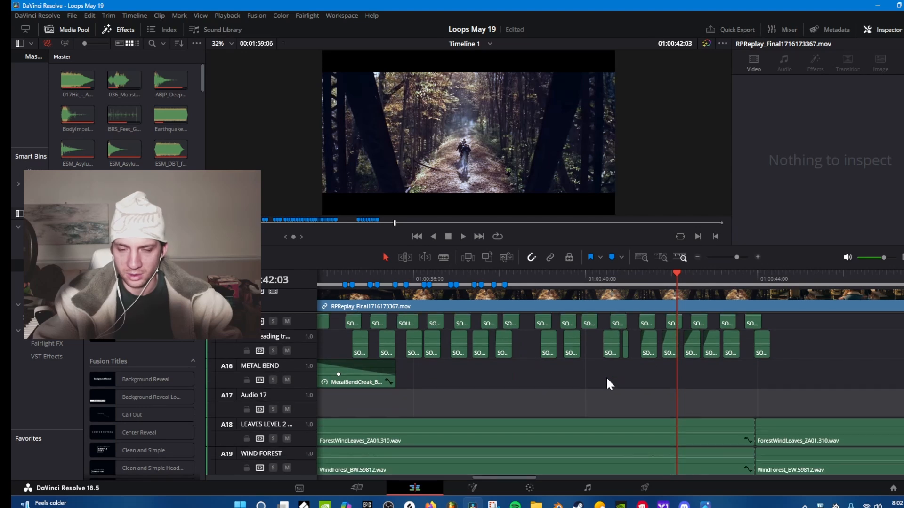
scroll(611, 377, down, 3)
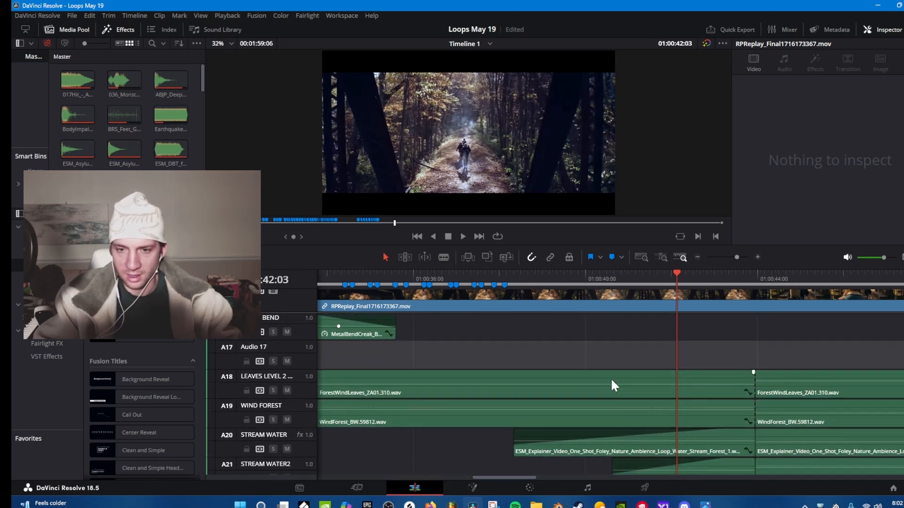
scroll(611, 377, up, 4)
scroll(605, 383, down, 9)
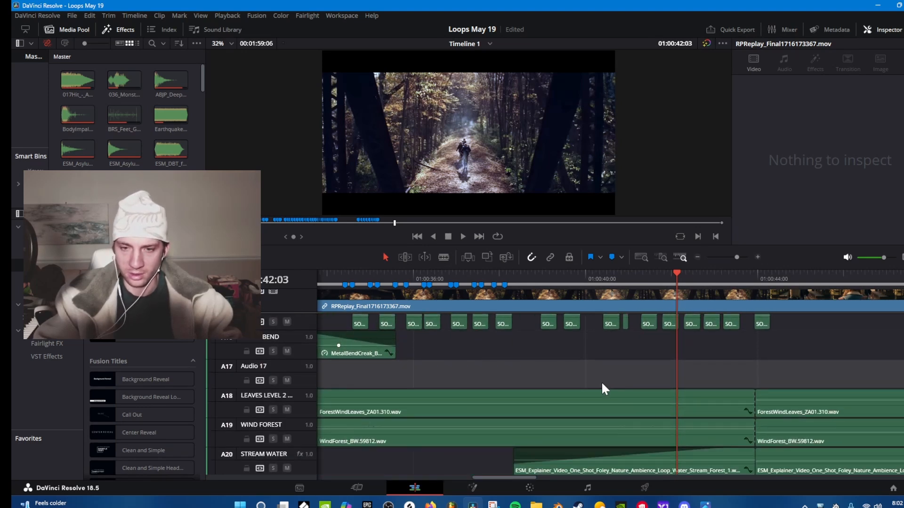
scroll(597, 385, up, 3)
scroll(594, 388, up, 5)
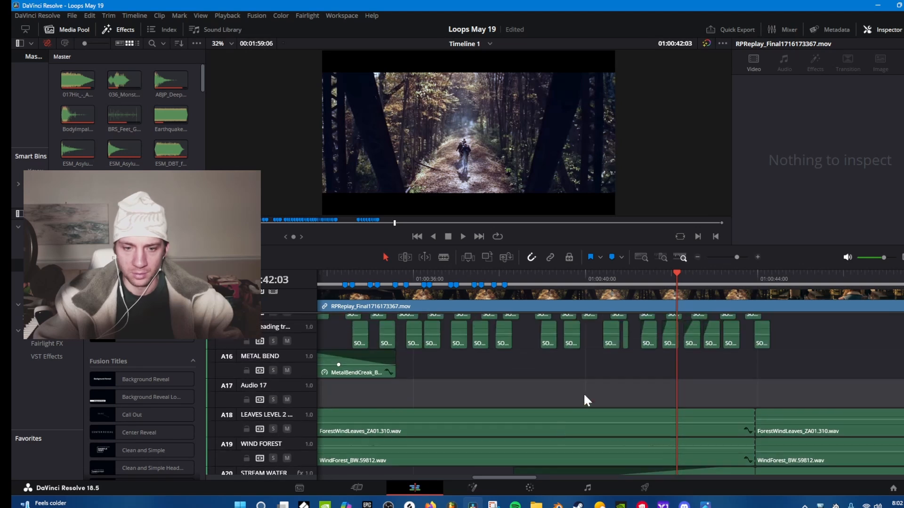
drag(507, 476, 463, 459)
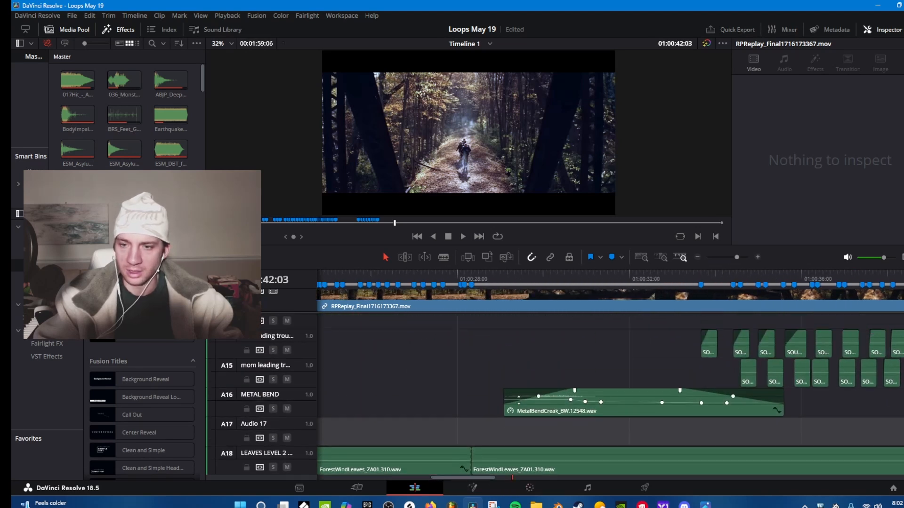
scroll(543, 396, up, 6)
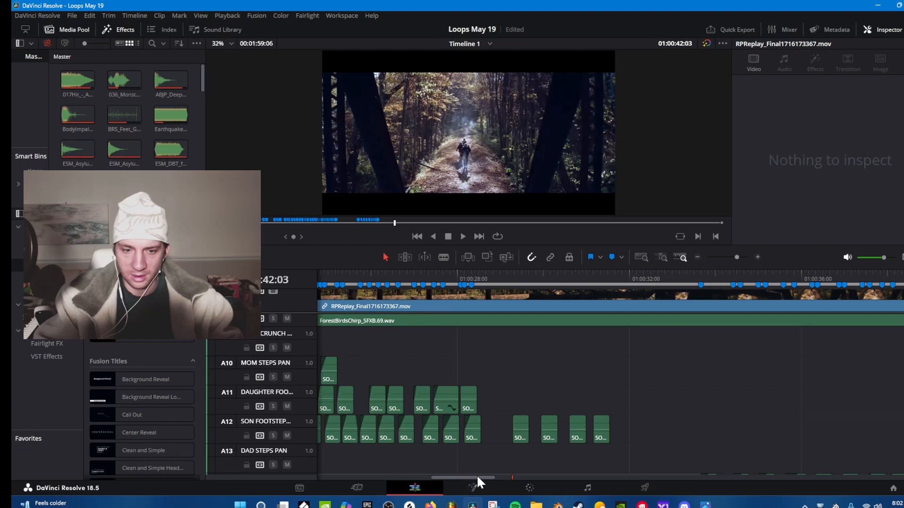
Review the leaves, forest wind and two stream water tracks around the clip cuts near 01:00:44:00.
drag(476, 475, 548, 474)
scroll(580, 401, down, 4)
scroll(569, 418, down, 3)
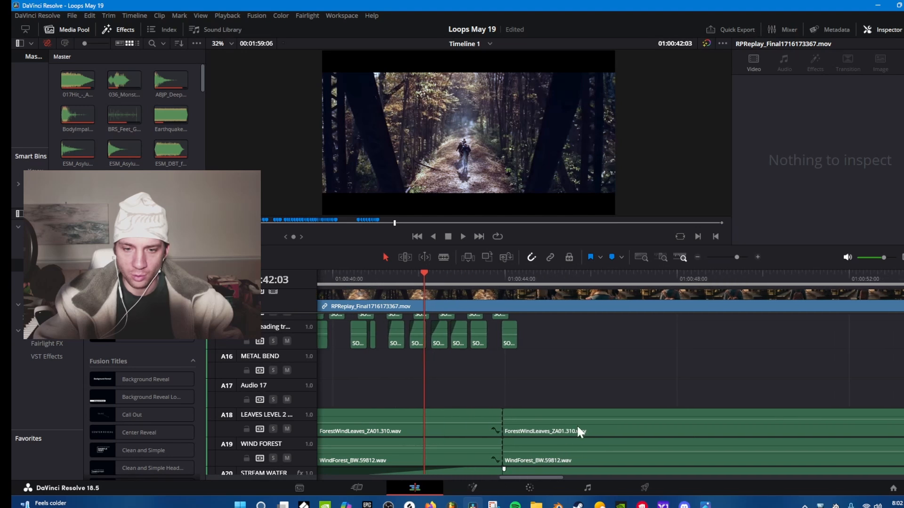
scroll(575, 405, down, 2)
scroll(572, 407, down, 1)
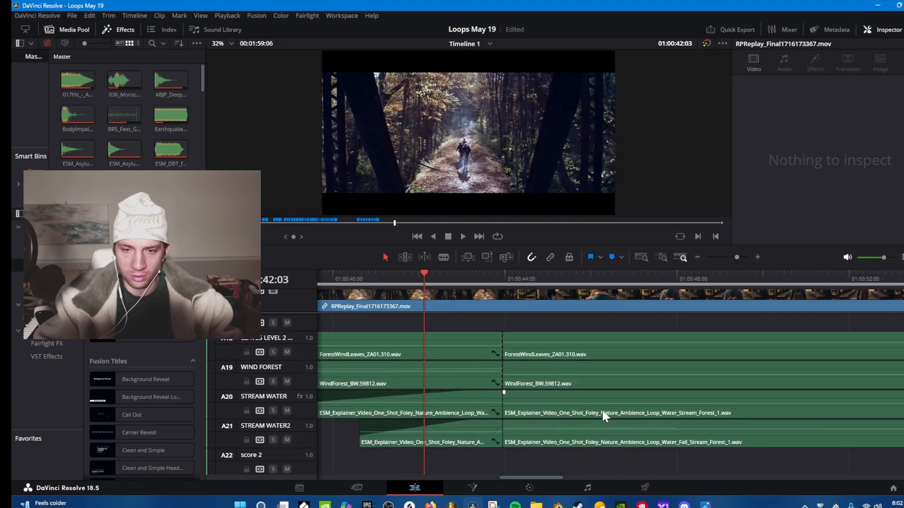
drag(536, 475, 543, 475)
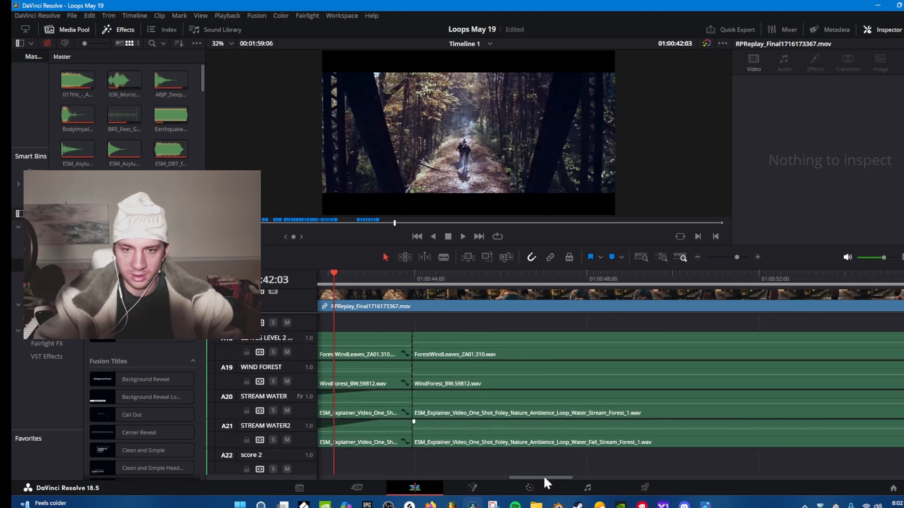
Show the three STEPS BRIDGE footstep tracks over a wider time range and play the bridge walk up to 01:00:49:02.
scroll(577, 421, down, 2)
scroll(577, 422, down, 4)
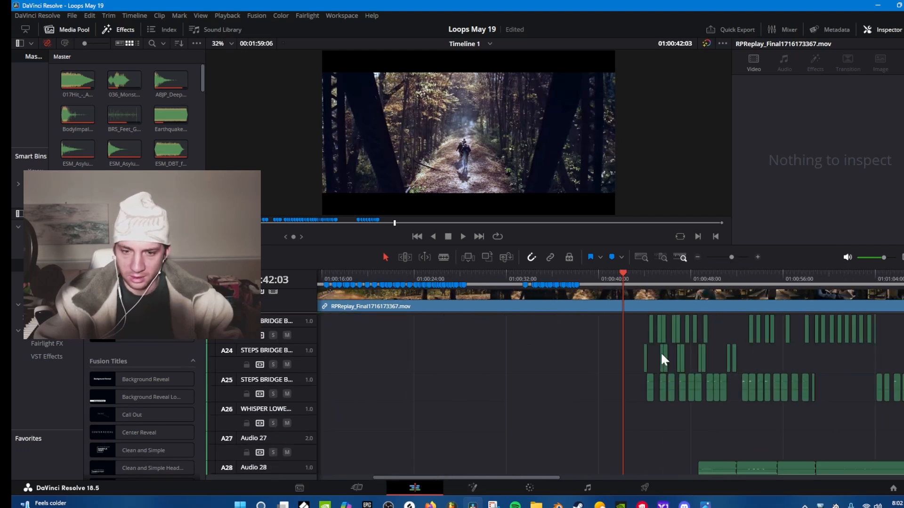
drag(550, 475, 623, 469)
scroll(630, 419, up, 2)
key(space)
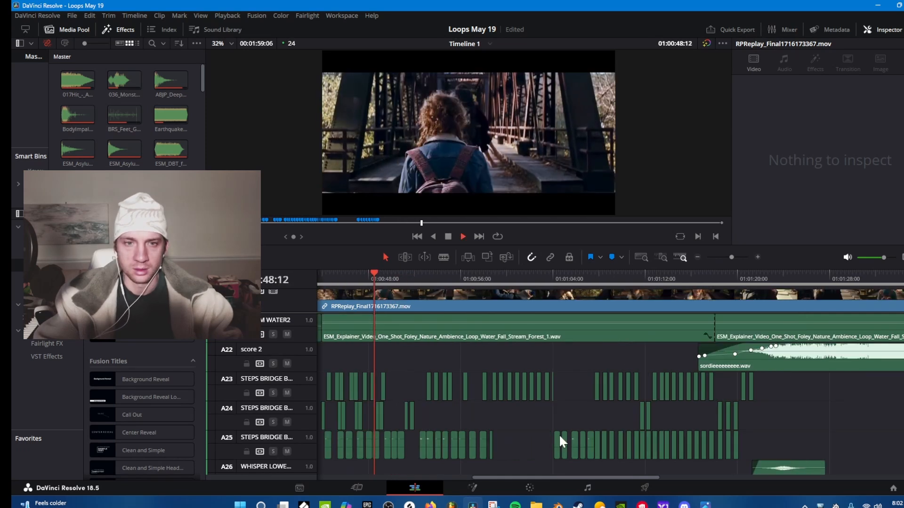
key(space)
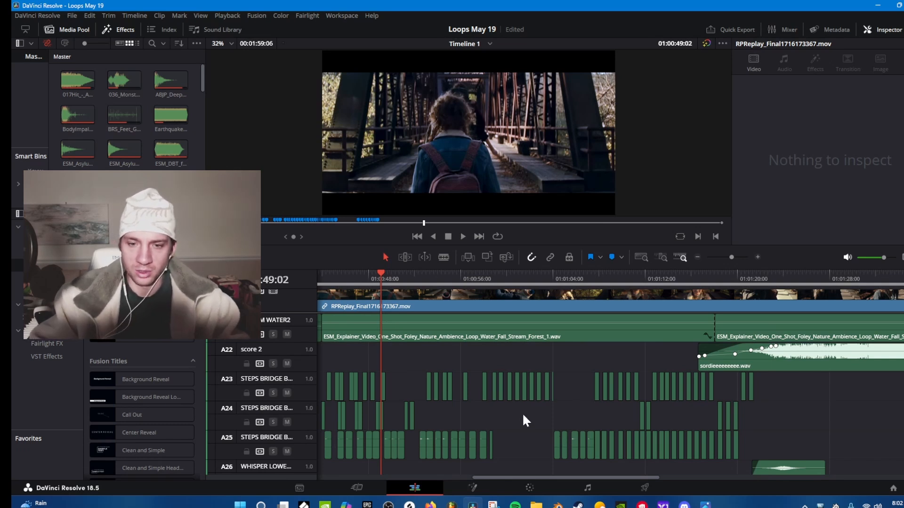
Play the end of the bridge scene from about 01:01:17 to 01:01:20:09, following the wind, riser and foley tracks.
scroll(527, 410, down, 1)
scroll(548, 390, up, 1)
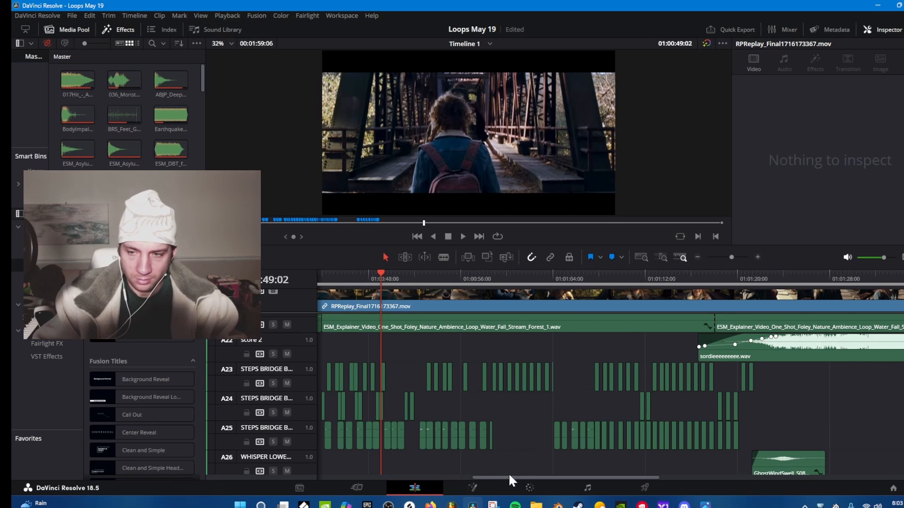
drag(525, 476, 609, 476)
scroll(586, 428, down, 7)
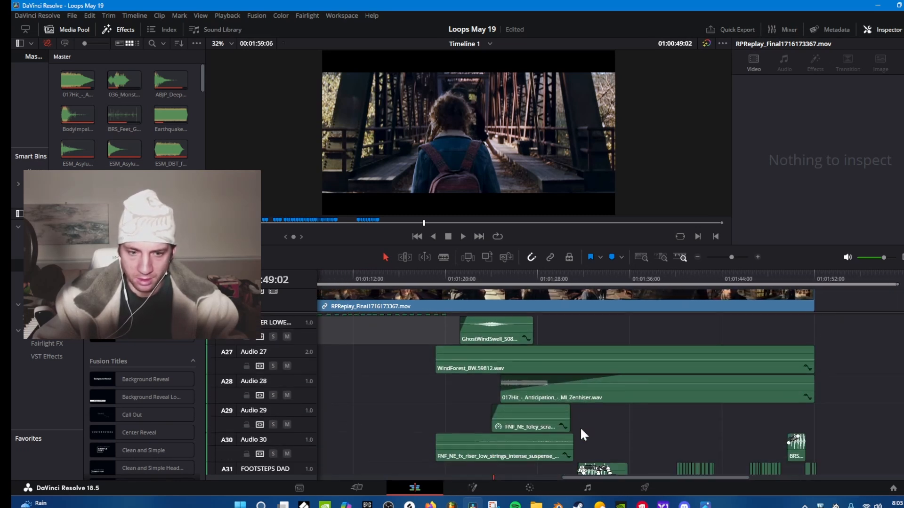
click(421, 274)
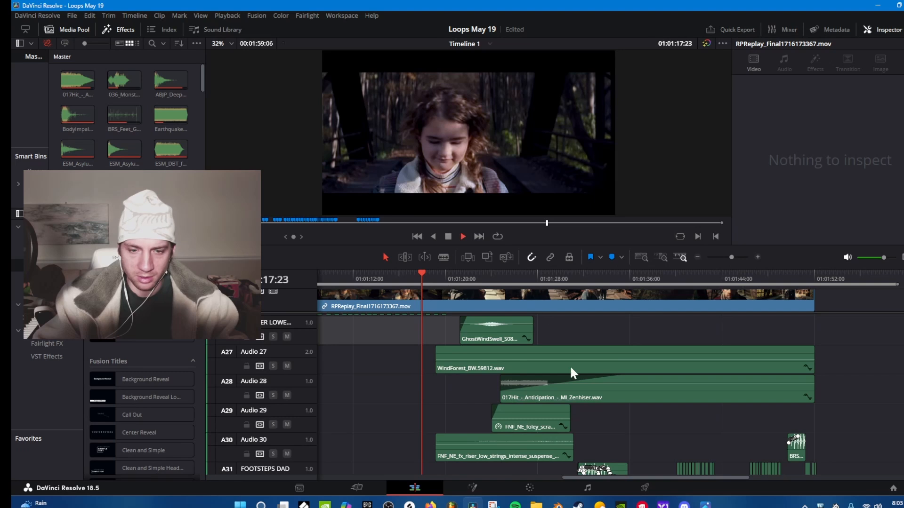
scroll(597, 377, down, 4)
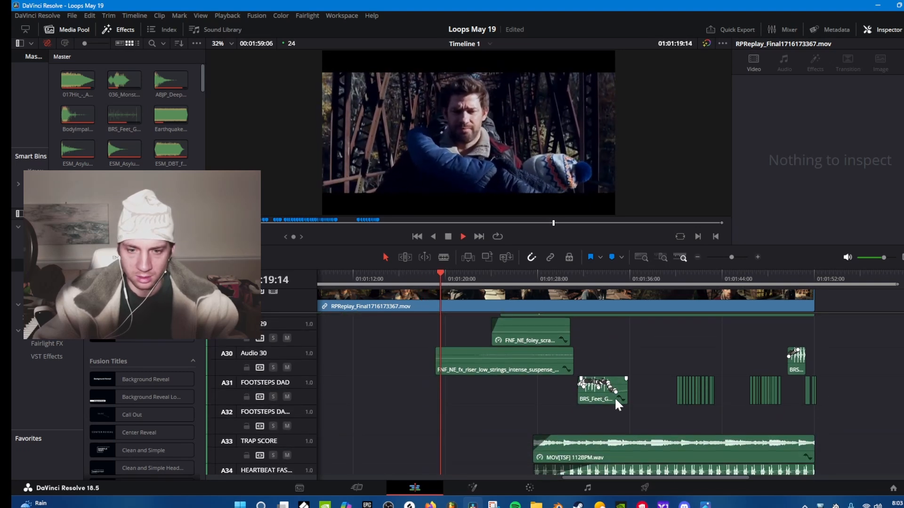
key(space)
Examine the whisper, wind, anticipation hit, foley scrape and riser clips, down to the dad footsteps, trap score and heartbeat tracks.
scroll(608, 383, up, 3)
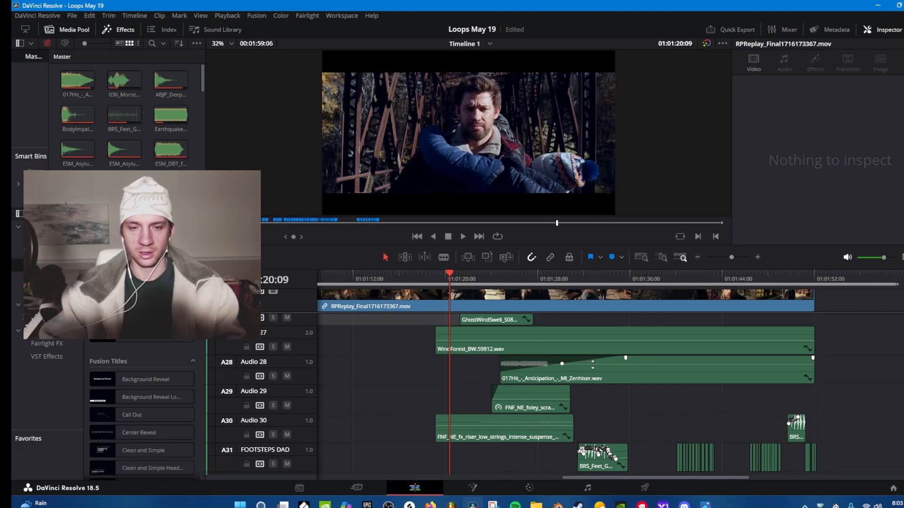
scroll(598, 397, up, 1)
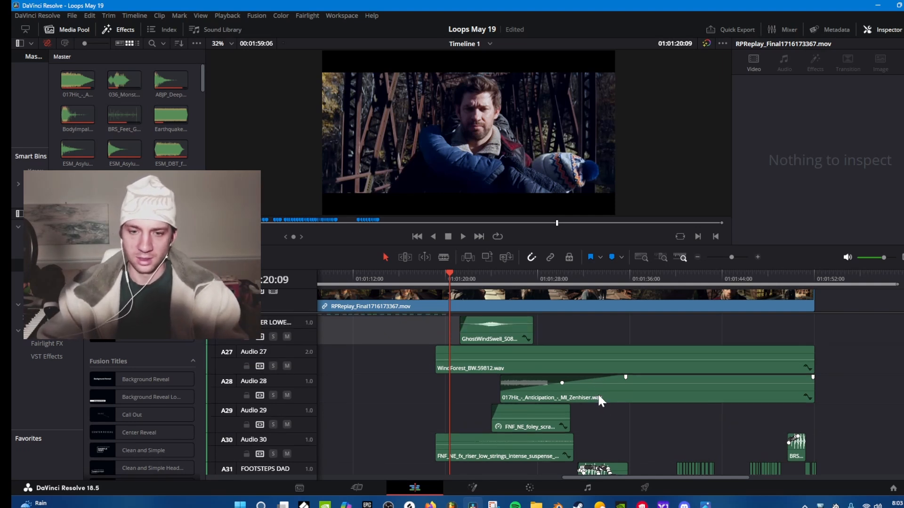
scroll(593, 351, up, 1)
scroll(592, 347, down, 3)
scroll(593, 348, up, 2)
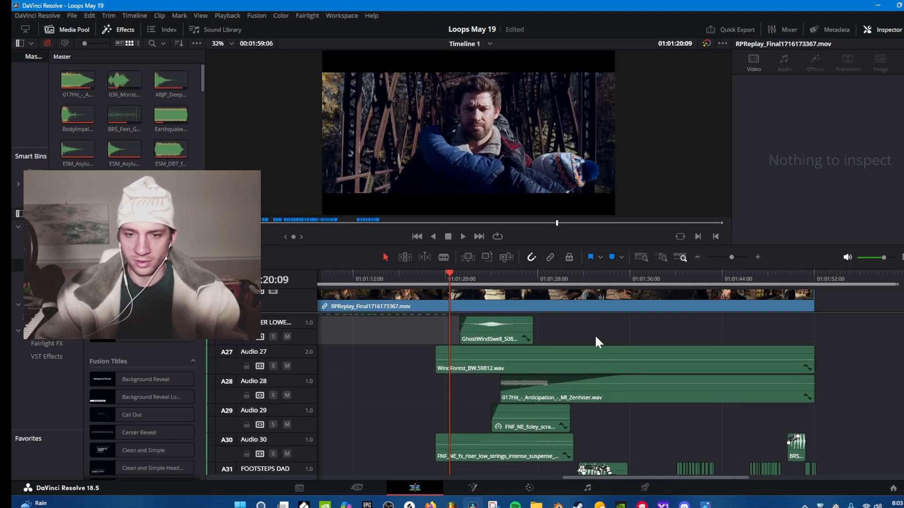
scroll(597, 343, down, 3)
scroll(616, 390, up, 3)
scroll(600, 385, down, 5)
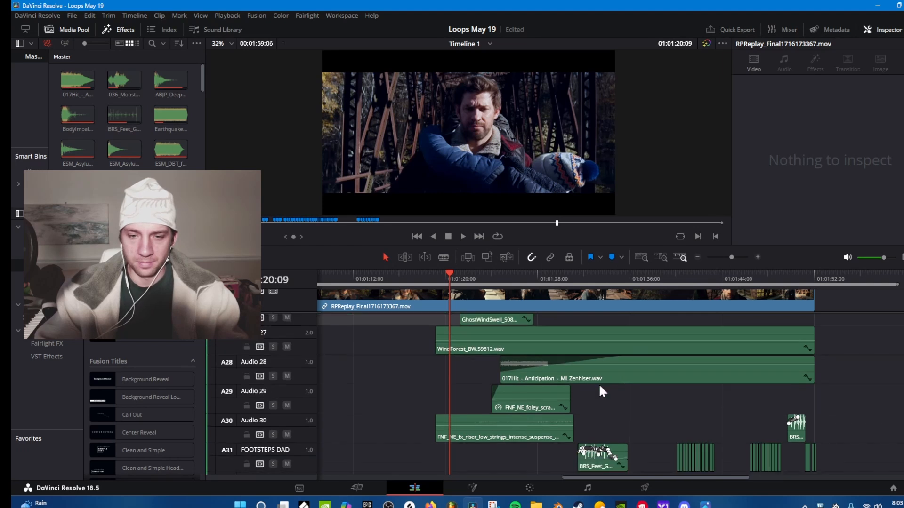
scroll(603, 387, up, 2)
scroll(602, 386, down, 12)
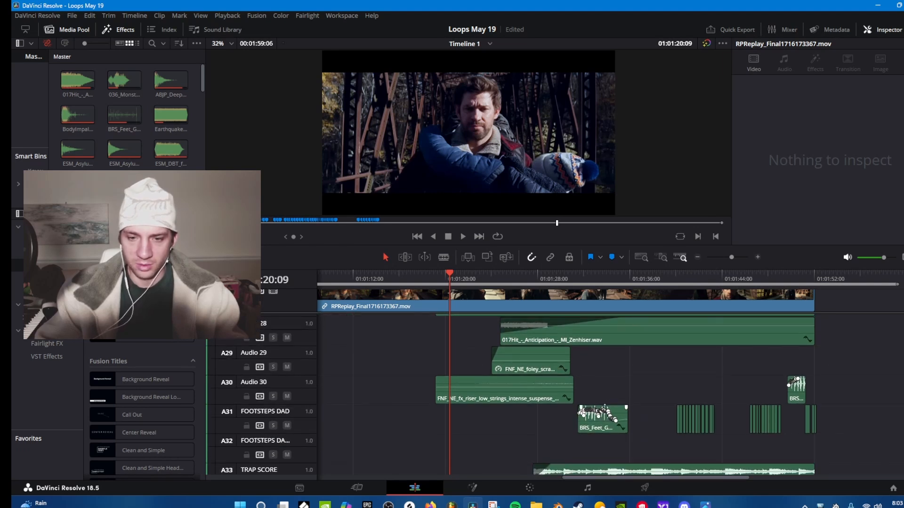
scroll(608, 412, down, 5)
scroll(592, 401, up, 5)
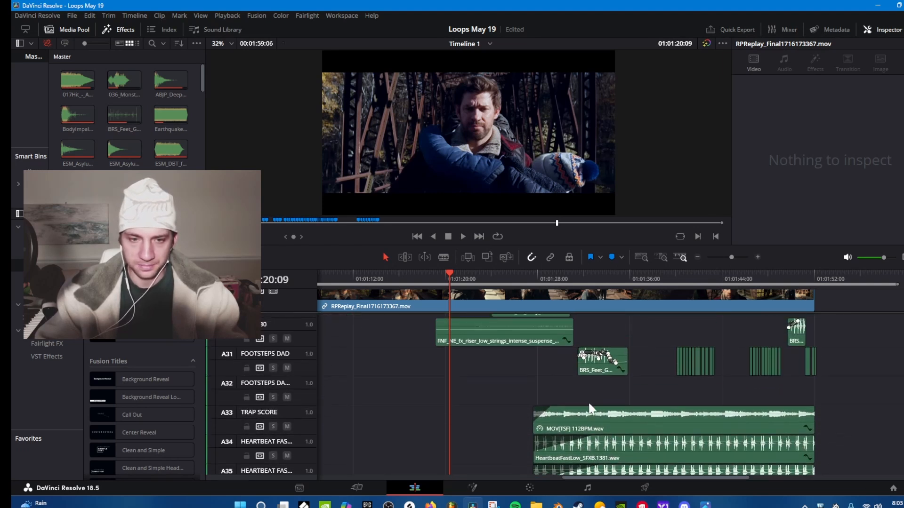
Play from 01:01:20:09 to 01:01:23:01 to hear the ghost wind swell with the wind and low strings riser.
scroll(588, 401, up, 12)
scroll(588, 385, down, 6)
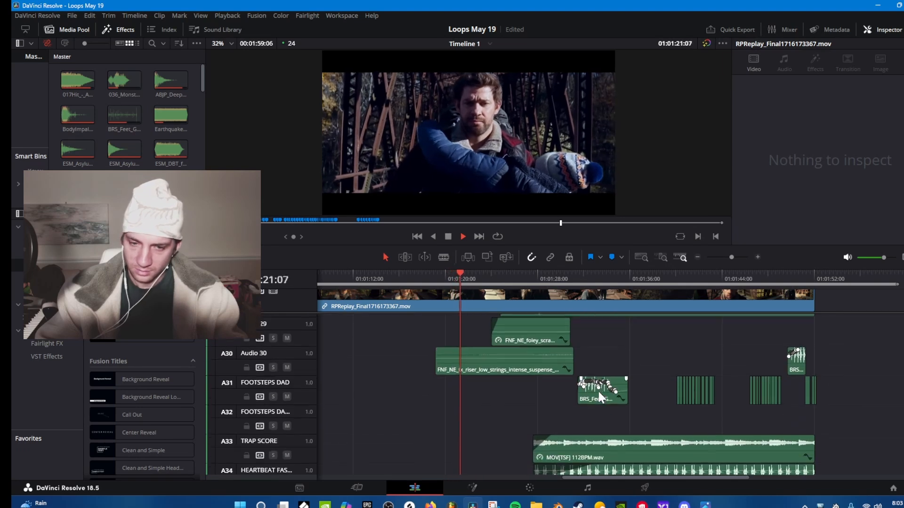
scroll(563, 388, up, 3)
scroll(563, 387, up, 5)
key(space)
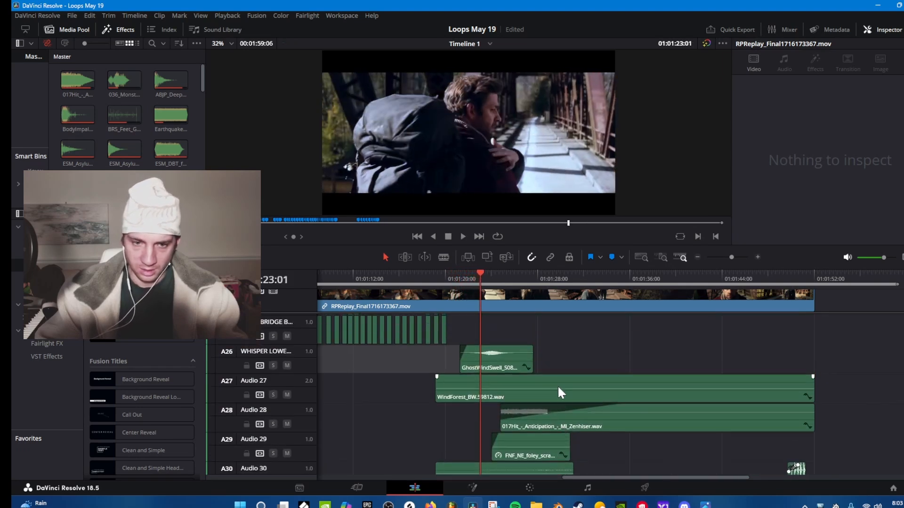
Review the lower tracks from Audio 36 to Audio 43, including the strings, cemetery scrape, heartbeat and krakenfall brass clips.
scroll(634, 369, up, 2)
scroll(751, 346, down, 2)
scroll(540, 382, down, 6)
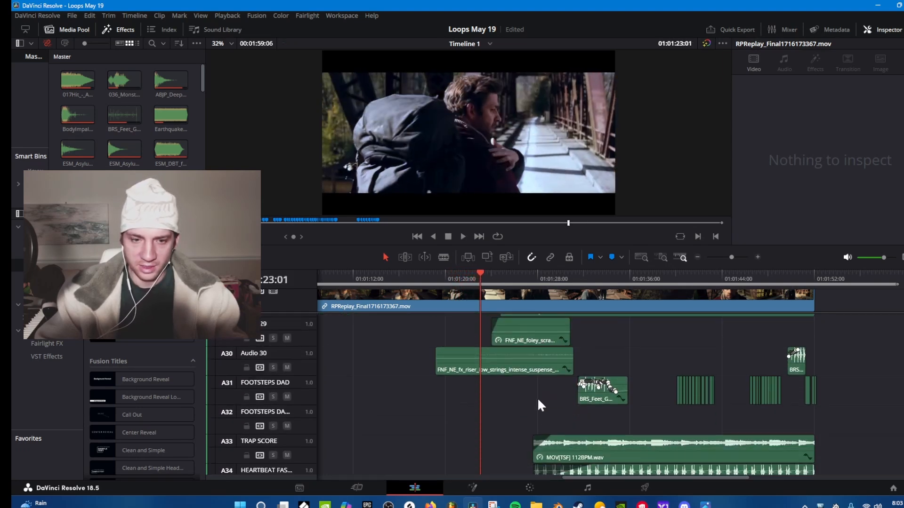
scroll(519, 380, down, 10)
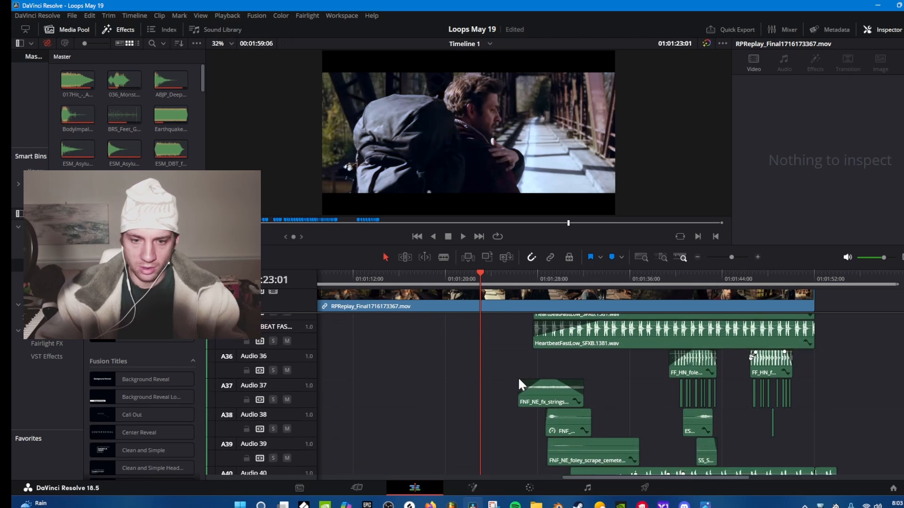
scroll(519, 378, up, 2)
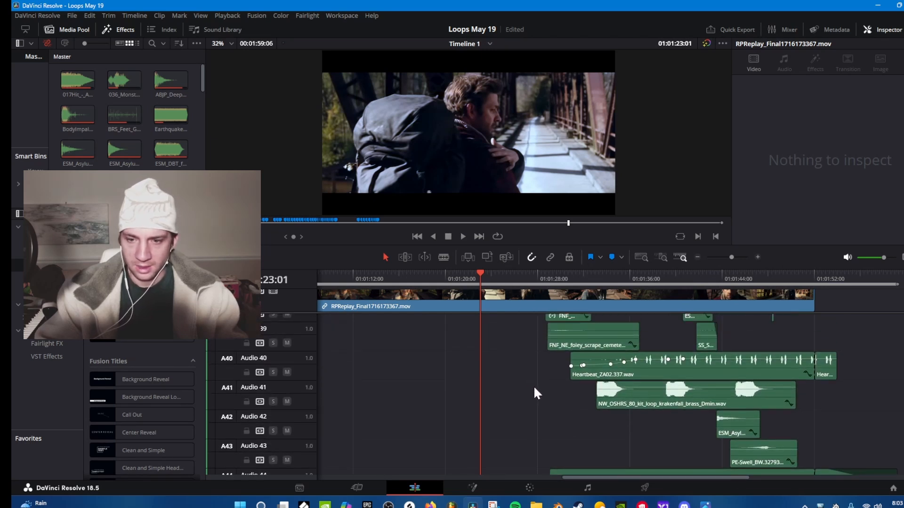
scroll(640, 423, up, 1)
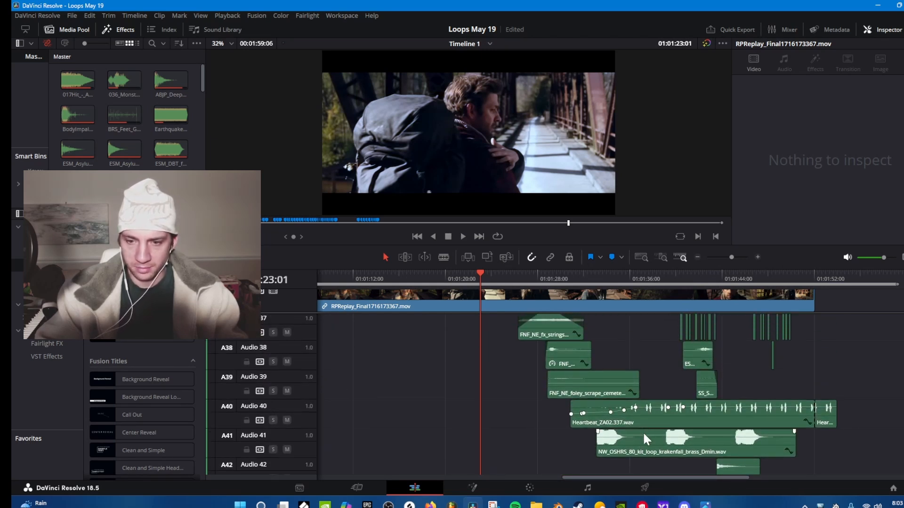
Go back up through the fast heartbeat, trap score and dad footstep tracks to the wind clip on Audio 27.
scroll(638, 423, up, 4)
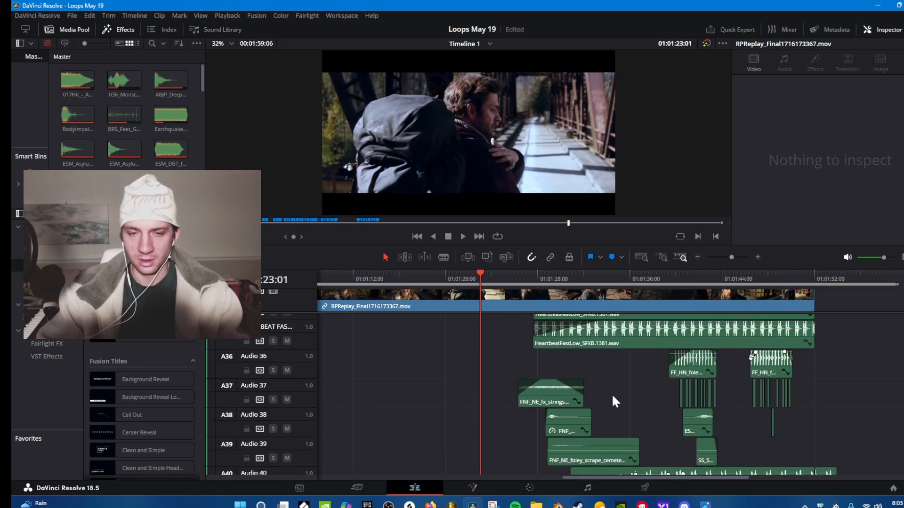
scroll(610, 396, up, 1)
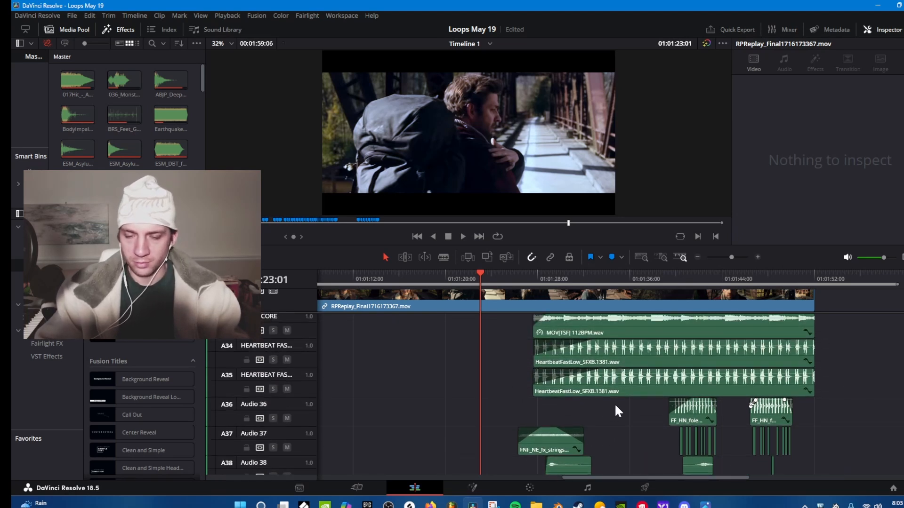
scroll(614, 408, up, 1)
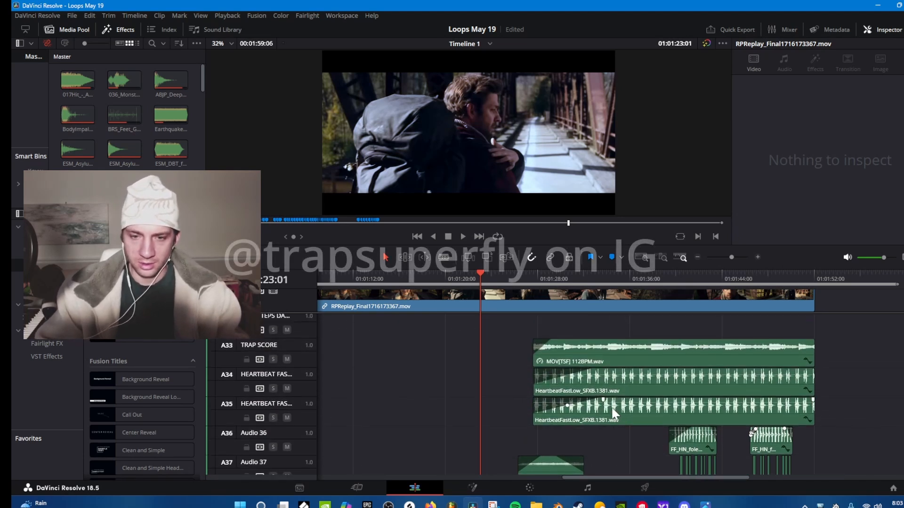
scroll(609, 389, up, 3)
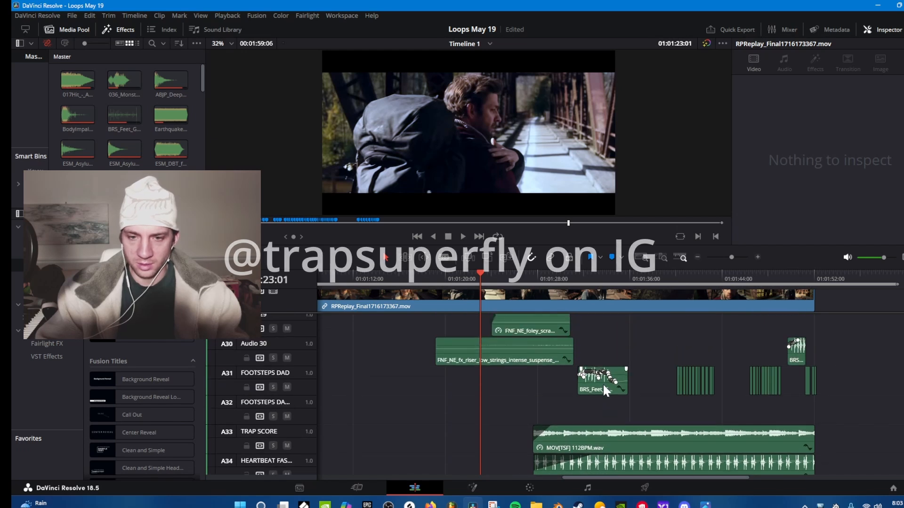
scroll(603, 383, up, 3)
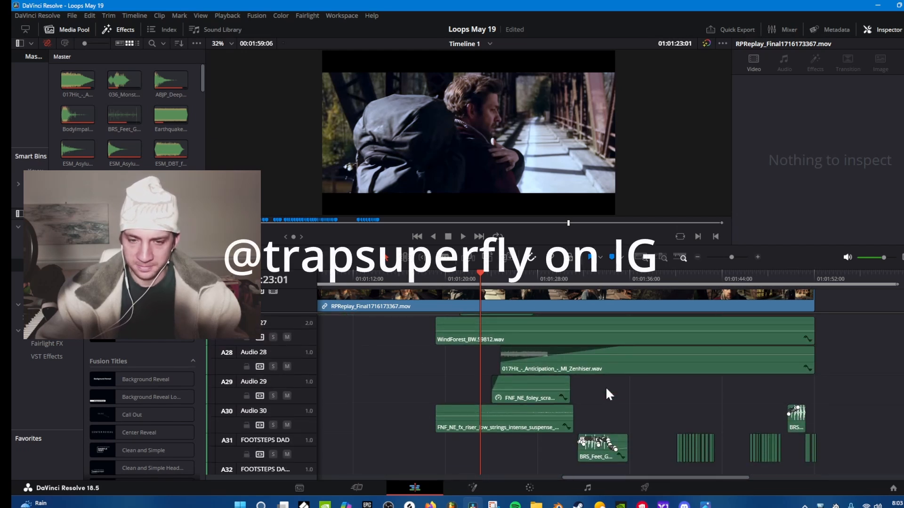
Play the dad's first running footsteps from about 01:01:31:23 and select the BRS_Feet_Grass_Run_Steady_CU_1 clip to check its audio settings.
scroll(605, 386, down, 3)
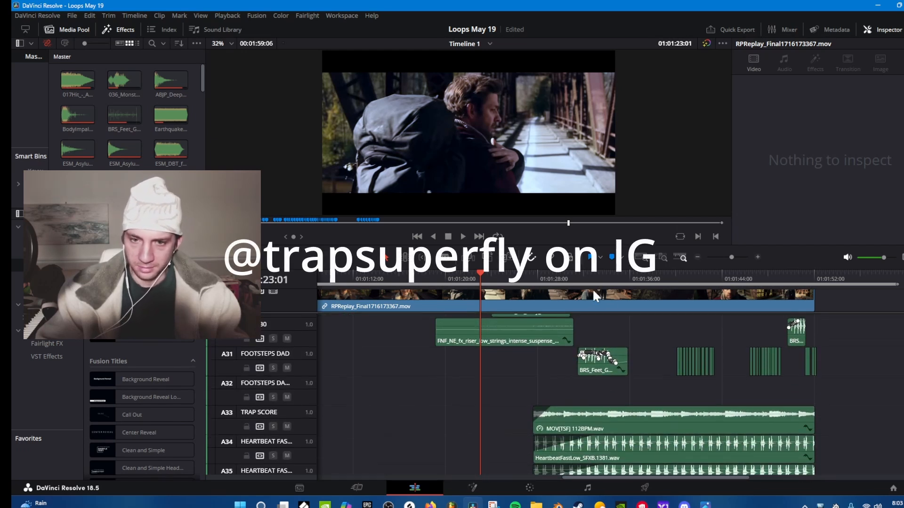
click(583, 279)
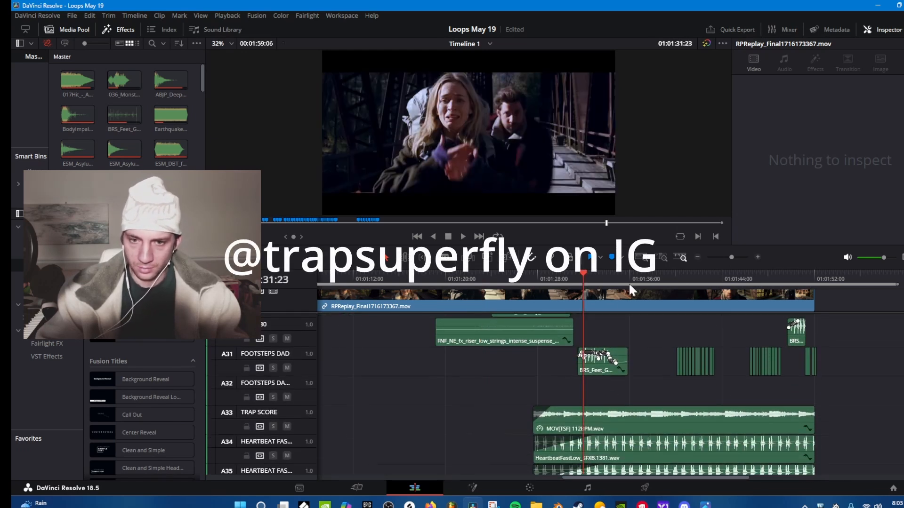
click(757, 256)
click(758, 256)
click(758, 257)
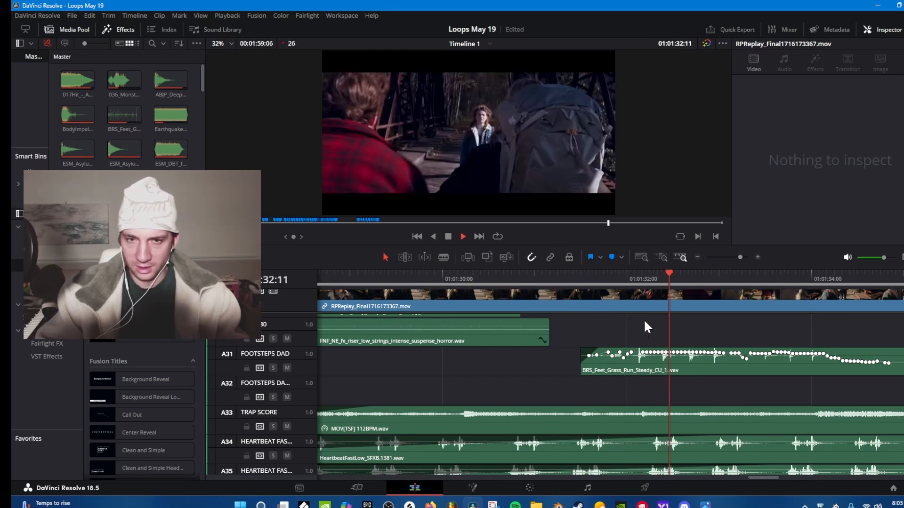
key(space)
click(669, 372)
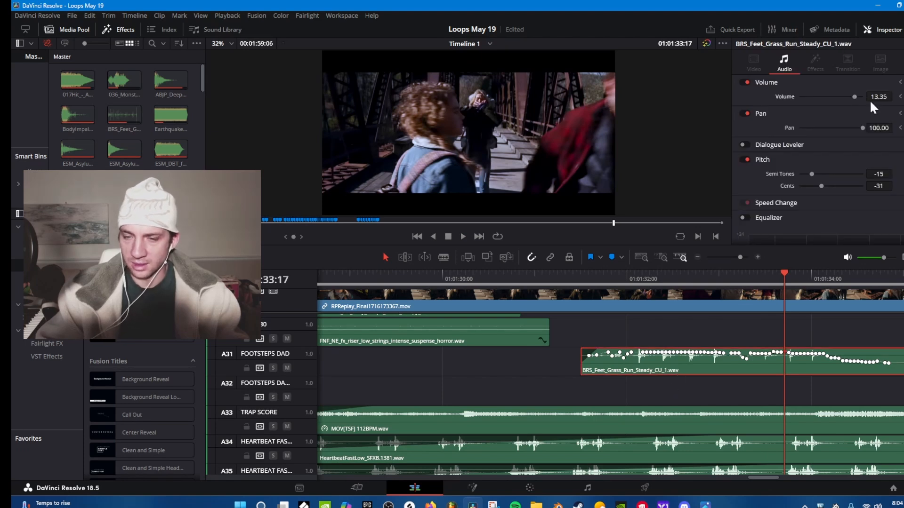
Replay the selected grass-run footstep clip from its start at 01:01:31:12 to hear its volume and pan automation.
click(577, 274)
key(space)
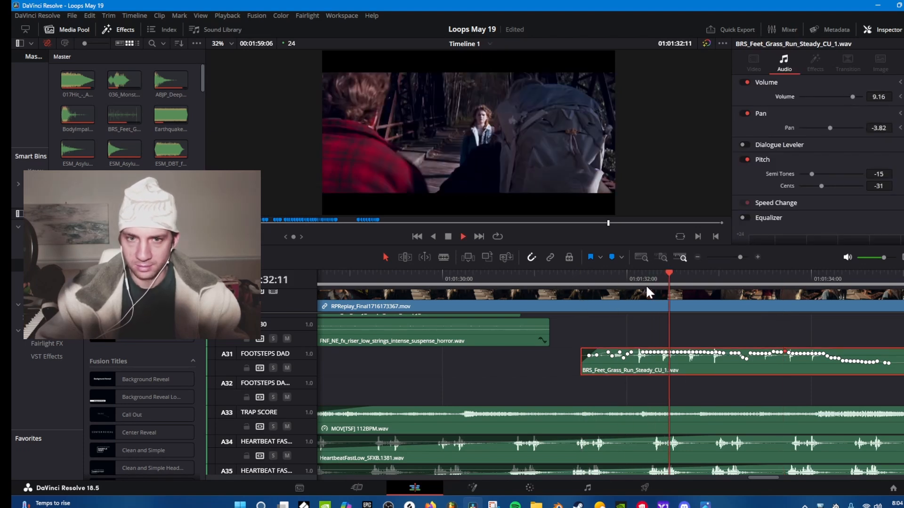
key(space)
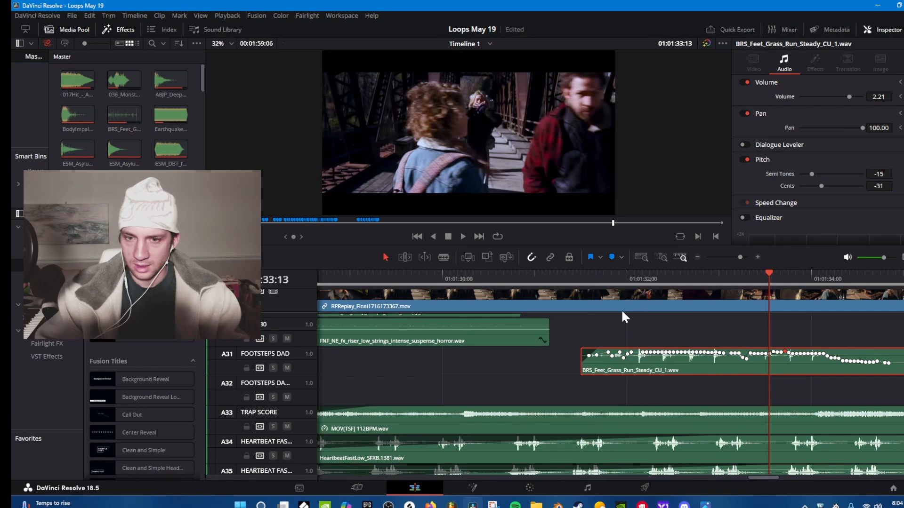
click(611, 364)
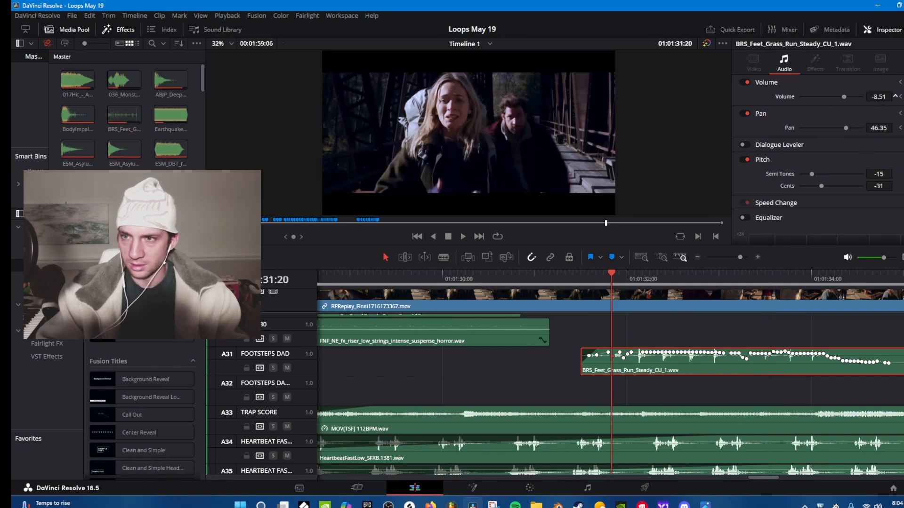
key(Up)
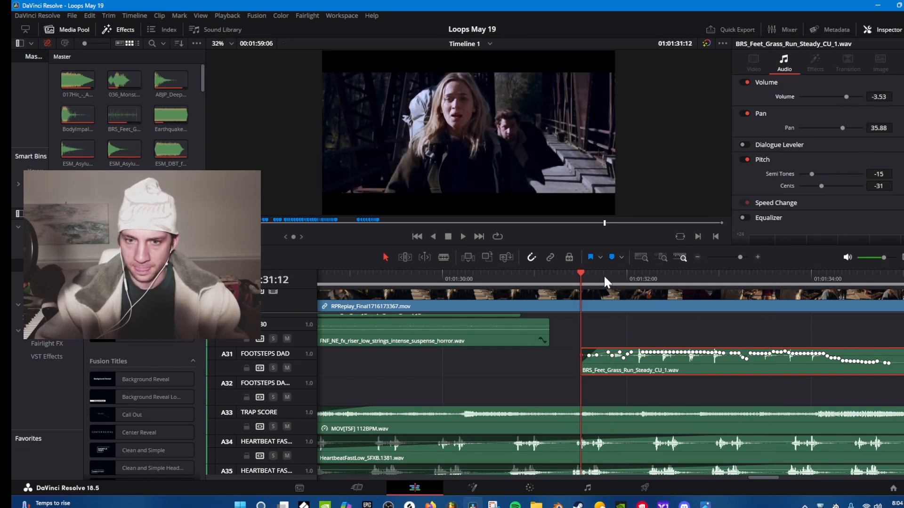
key(space)
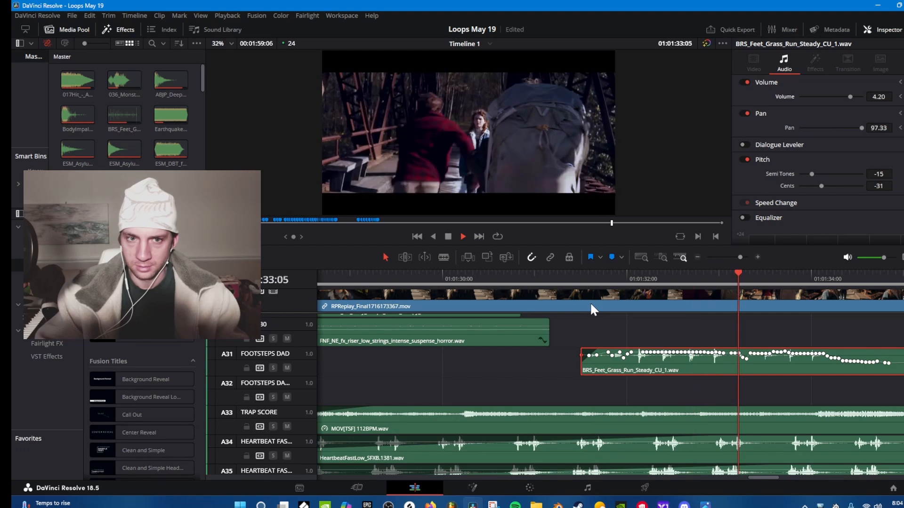
key(space)
Follow and play the dad footsteps track past the grass-run clip, returning the playhead to 01:01:40:03 before the short individual footsteps.
scroll(576, 374, down, 1)
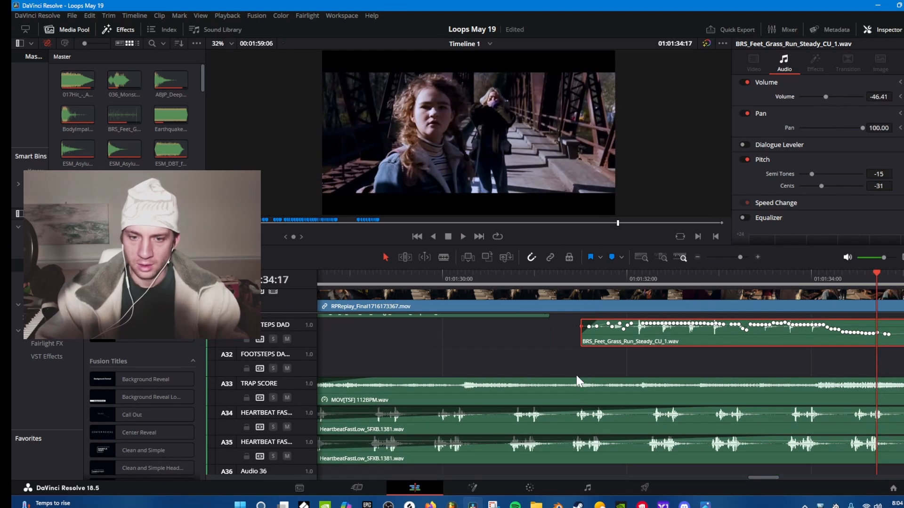
drag(749, 477, 760, 477)
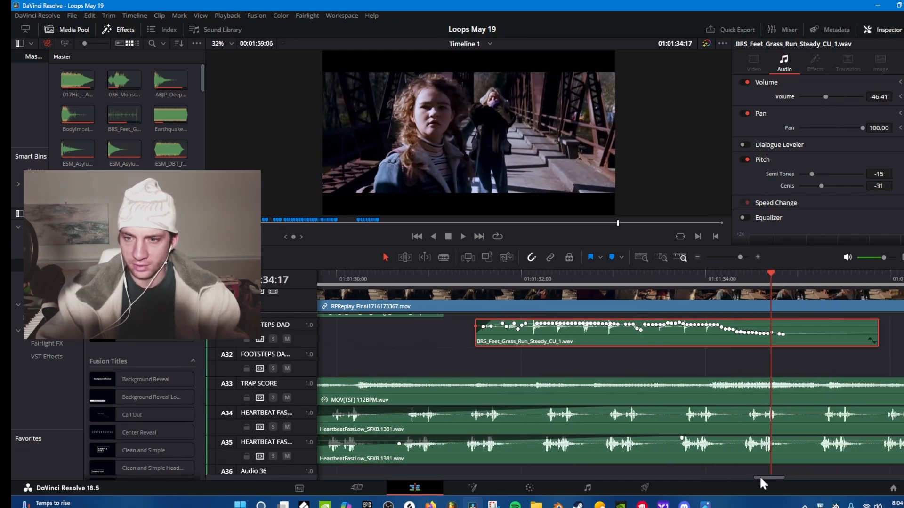
scroll(690, 386, up, 1)
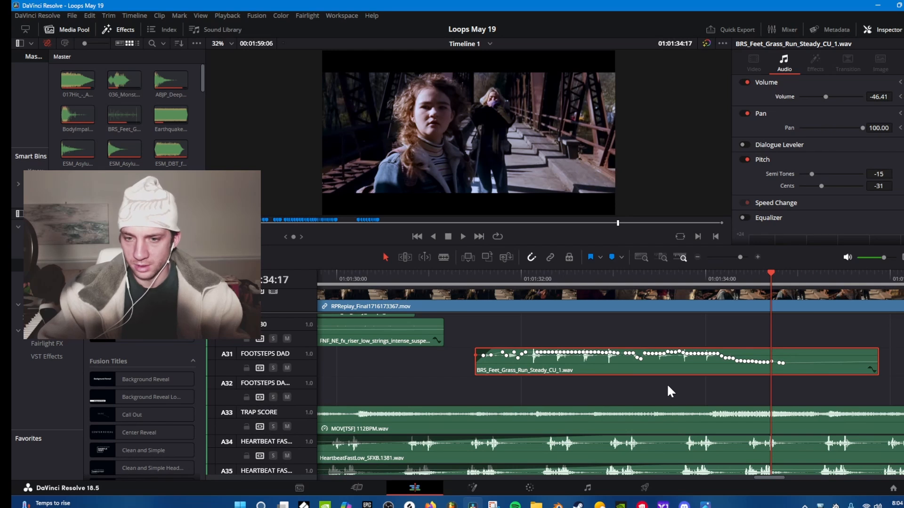
scroll(661, 392, down, 2)
drag(757, 477, 768, 477)
scroll(738, 407, up, 1)
drag(738, 257, 735, 258)
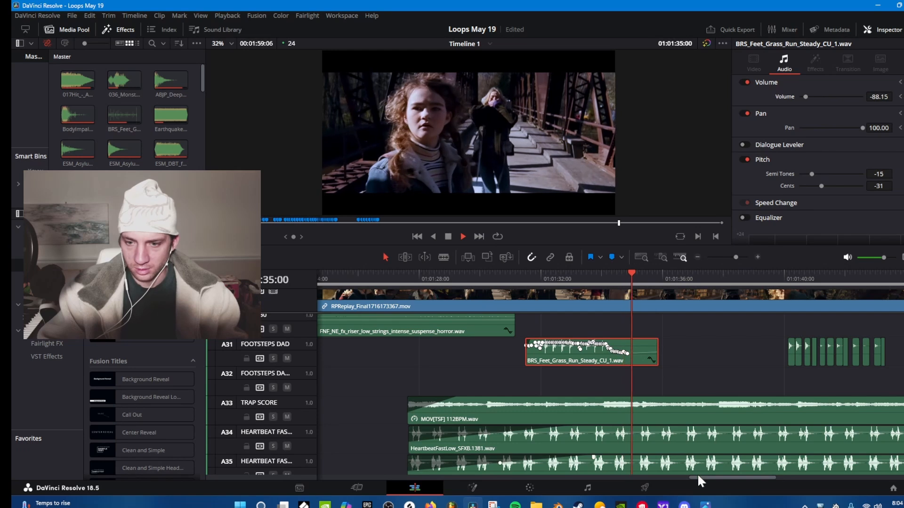
drag(701, 477, 738, 469)
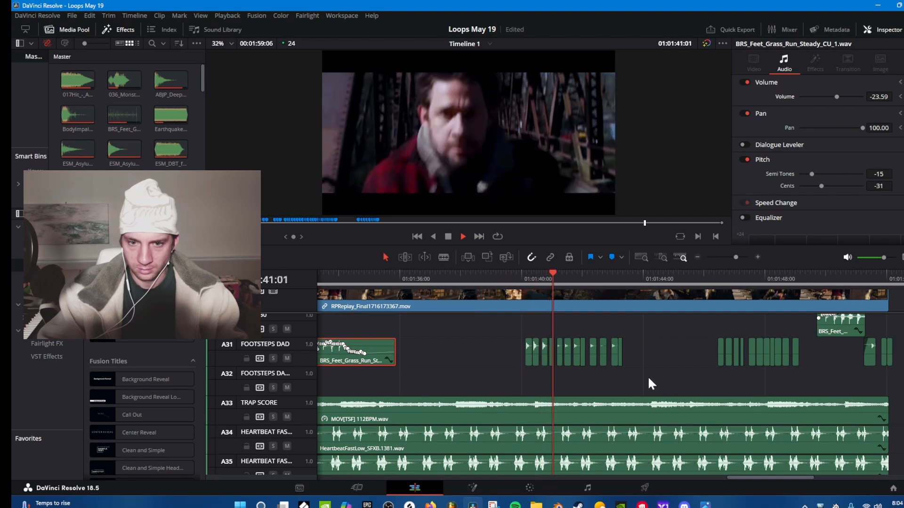
key(space)
click(524, 273)
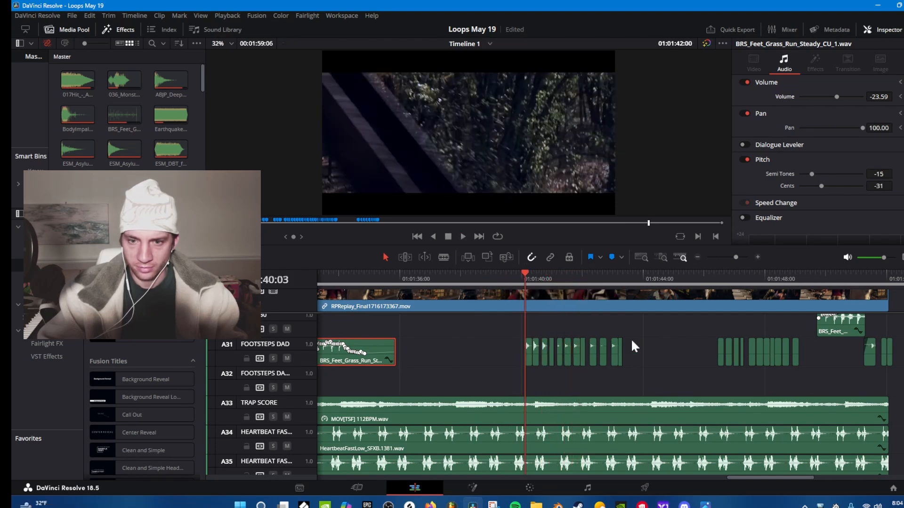
Select the short dad footstep clips after 01:01:40:03 one by one and compare their volume, pan and pitch settings.
drag(633, 341, 526, 350)
click(549, 375)
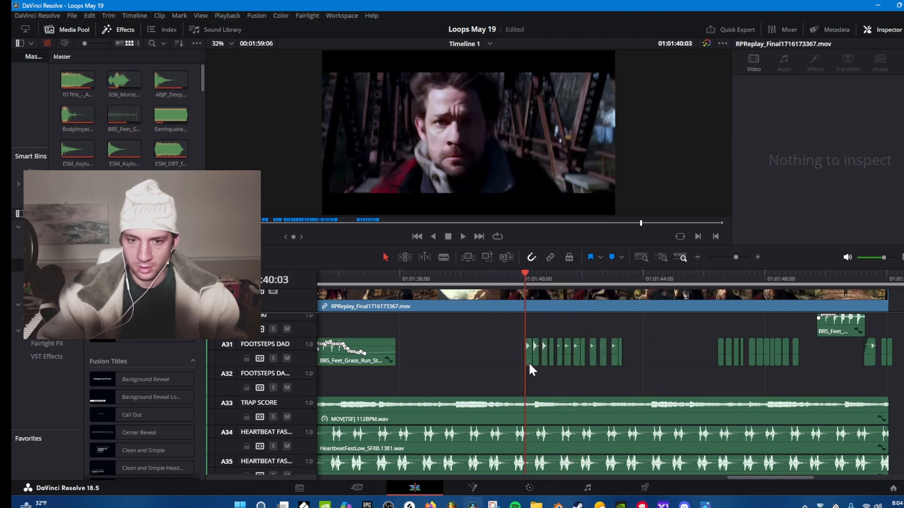
click(529, 364)
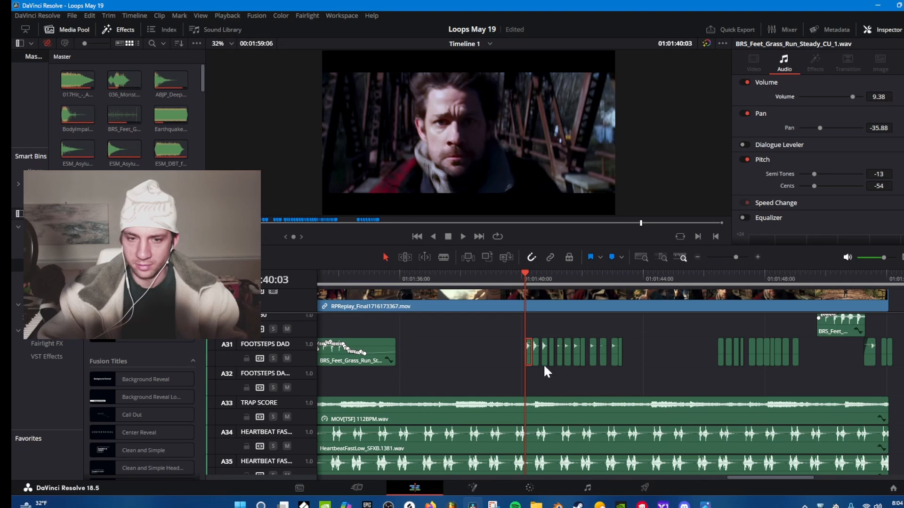
drag(867, 100, 895, 97)
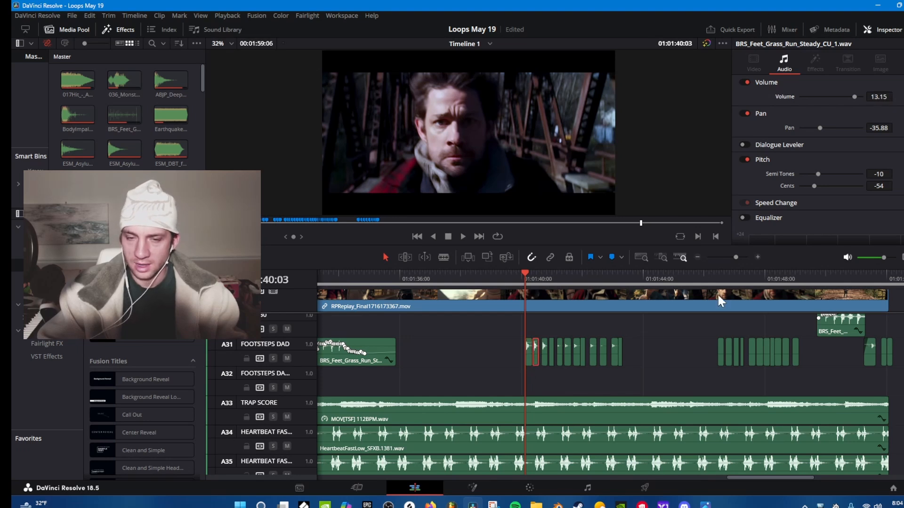
click(546, 362)
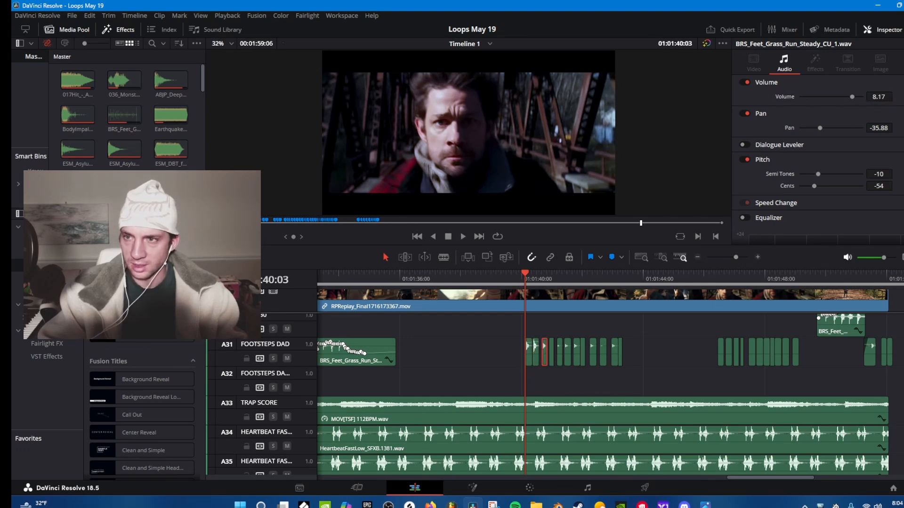
click(551, 362)
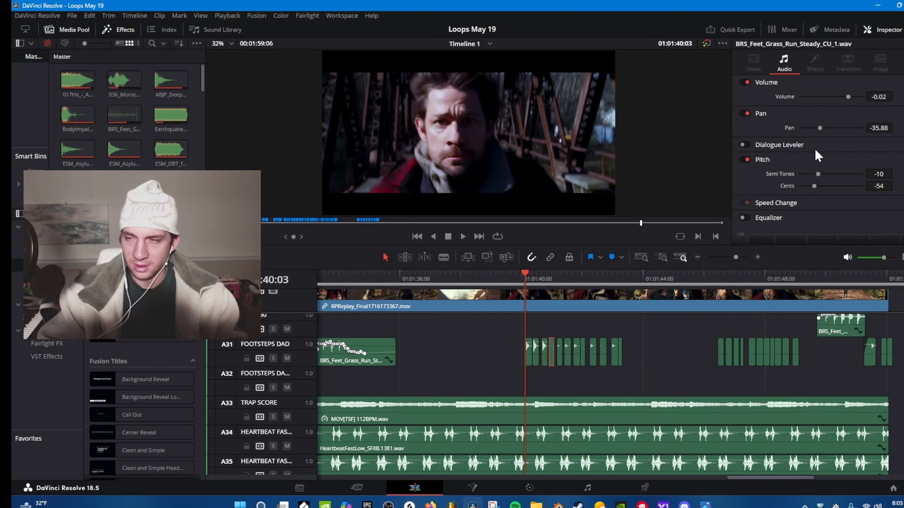
drag(878, 97, 895, 97)
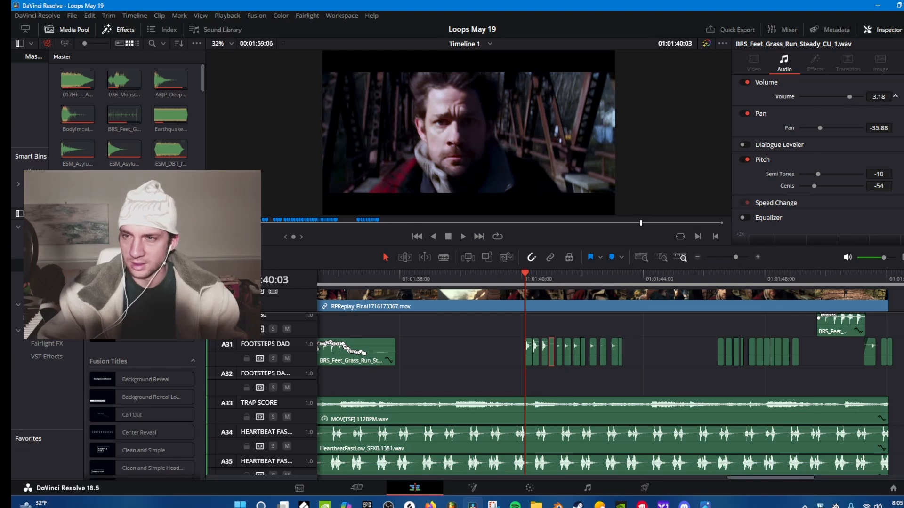
click(560, 362)
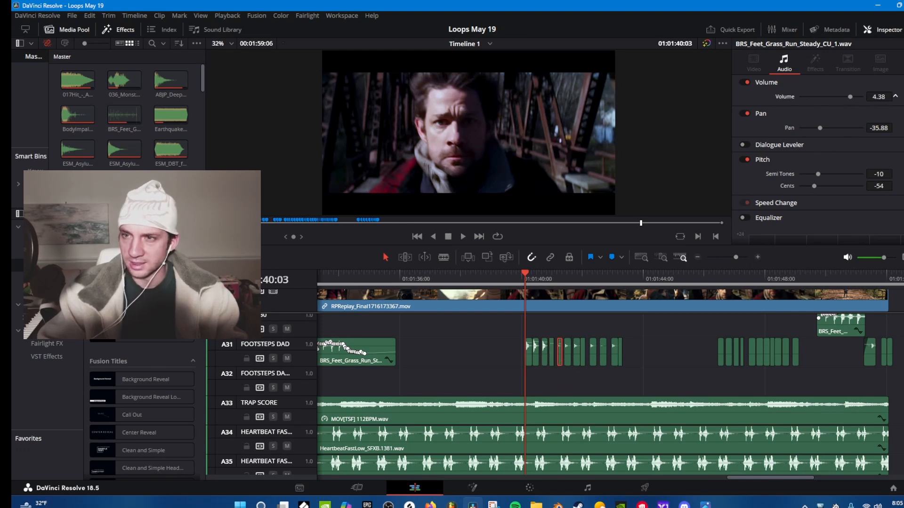
drag(878, 96, 895, 96)
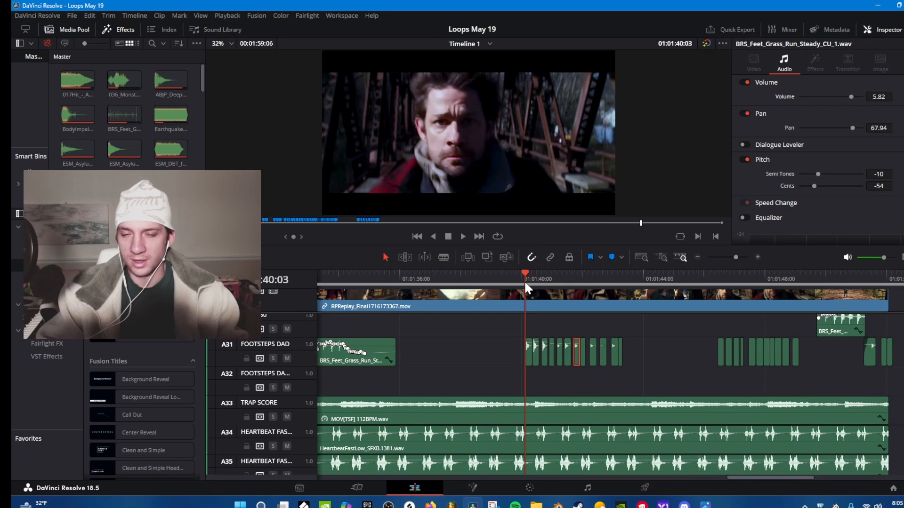
Play the group of short dad footsteps from just before 01:01:40:00 to hear them against the running shot.
click(512, 275)
key(space)
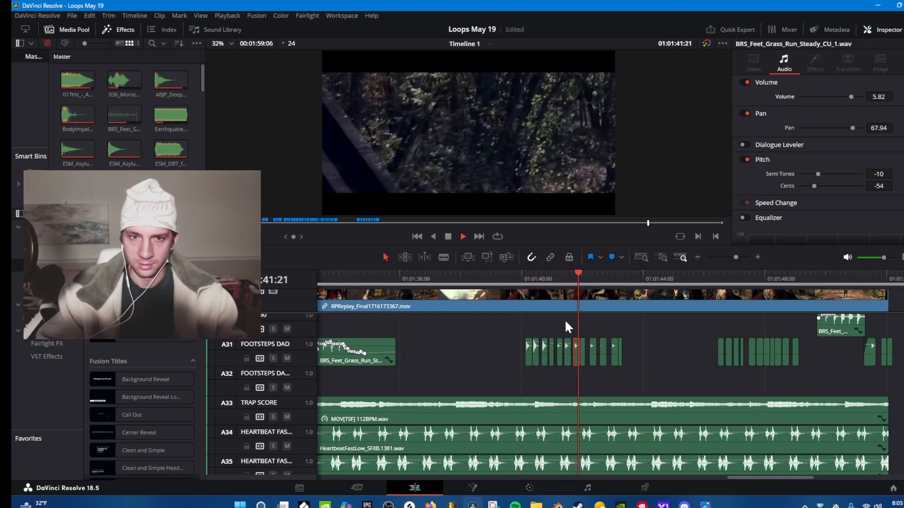
key(space)
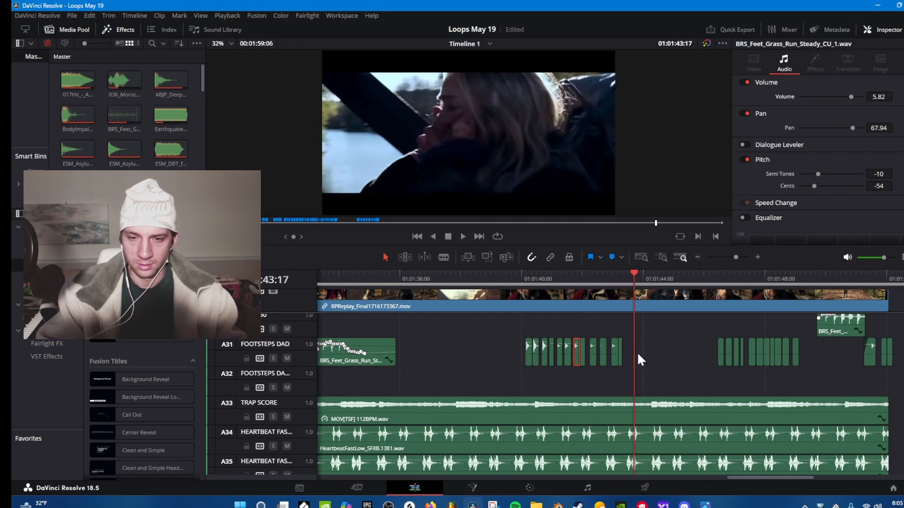
Solo Audio 38 and set its Fighting Game whoosh clip to pan 35.88 and volume -5.25 at 01:01:43:01.
scroll(637, 352, down, 5)
click(580, 356)
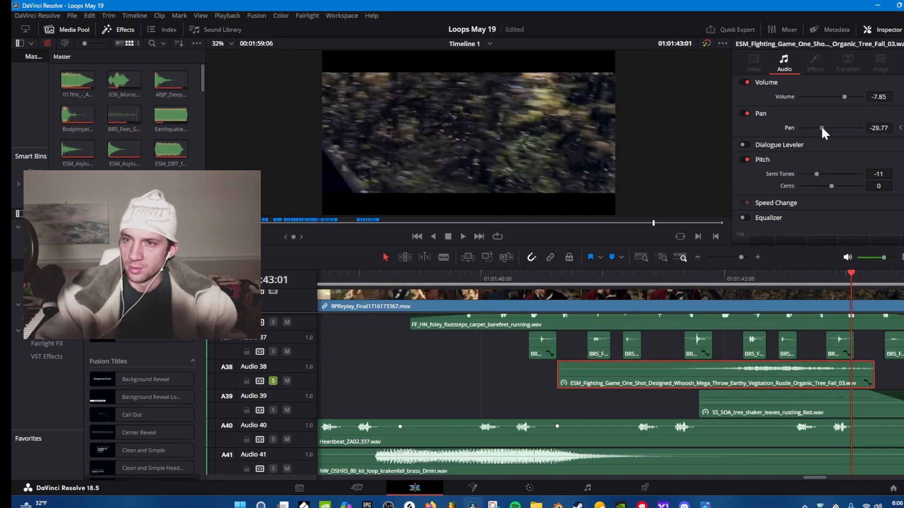
drag(821, 126, 840, 126)
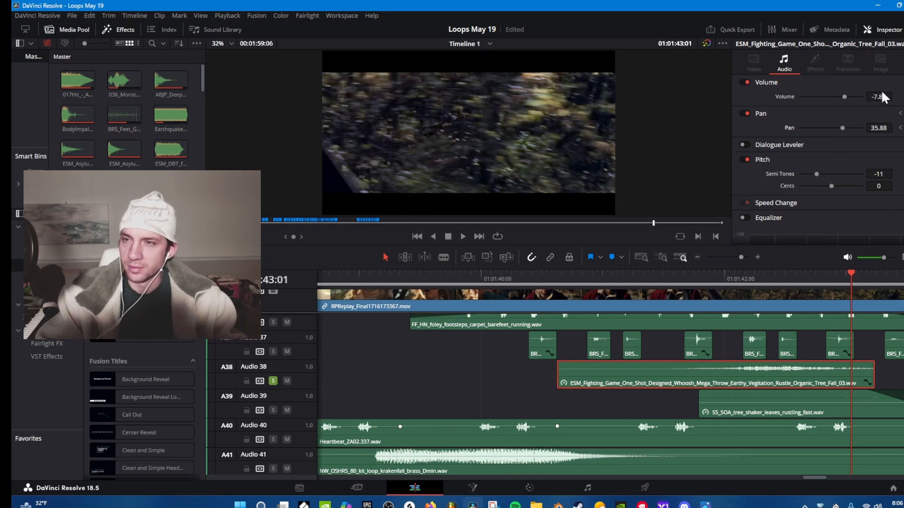
drag(881, 97, 895, 96)
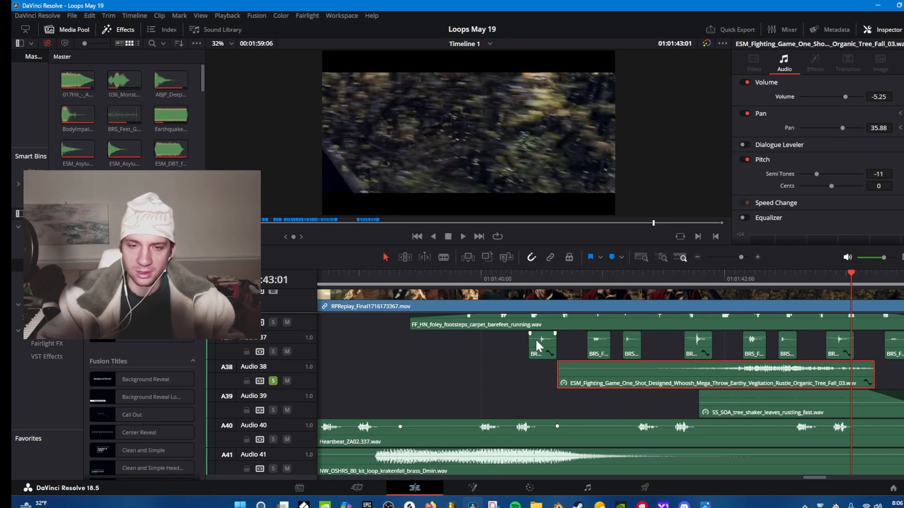
Play the soloed vegetation whoosh on Audio 38 from just after 01:01:40:00 to hear its pan movement.
click(550, 274)
key(space)
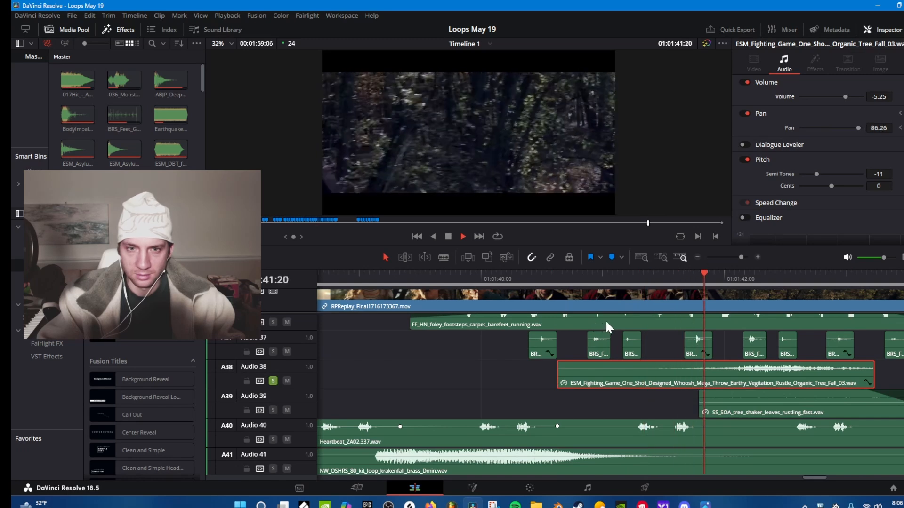
key(space)
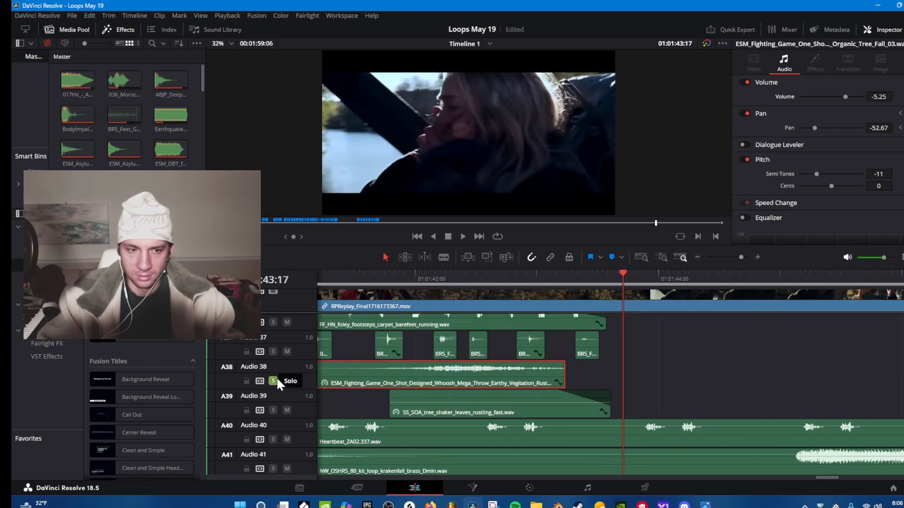
Solo Audio 37 instead of Audio 38 and play its short footstep clips from just before 01:01:42:00.
scroll(504, 382, up, 1)
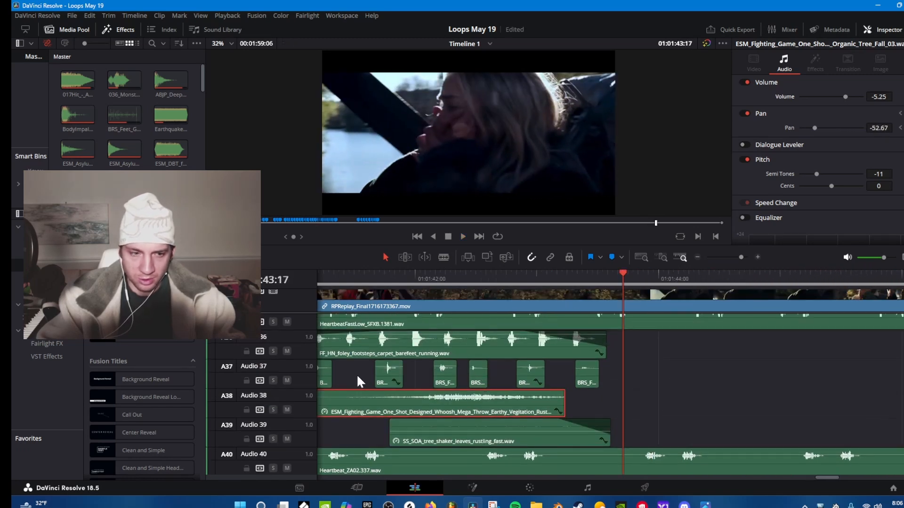
click(362, 275)
key(space)
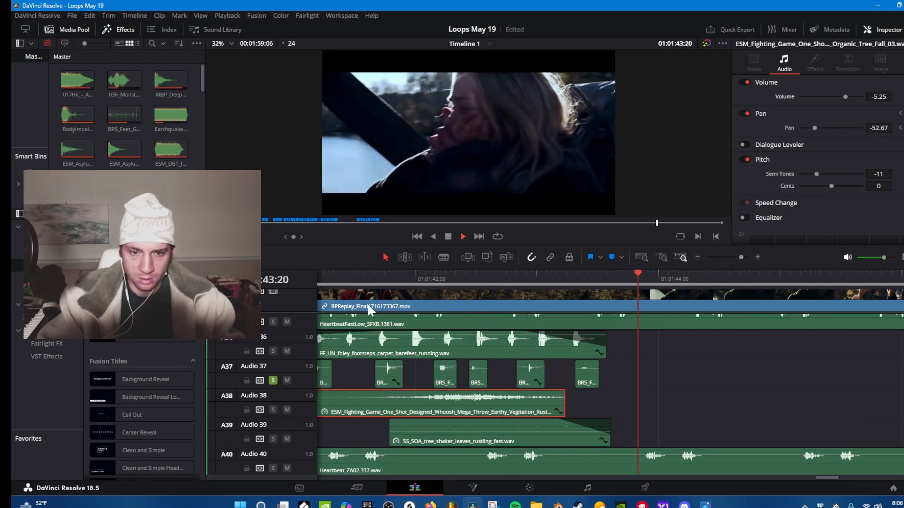
key(space)
Select three successive grass-run footsteps on Audio 37 around 01:01:42:00 and compare their volume, pan and pitch.
click(382, 379)
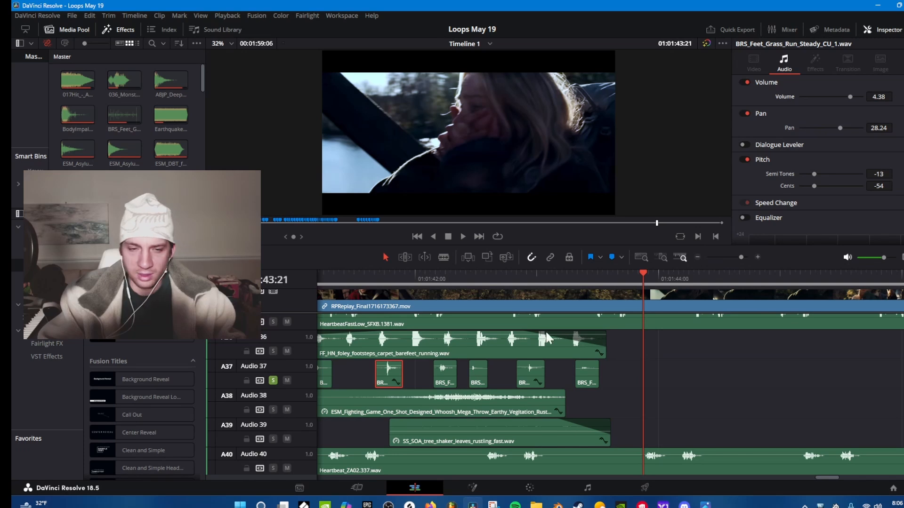
click(448, 377)
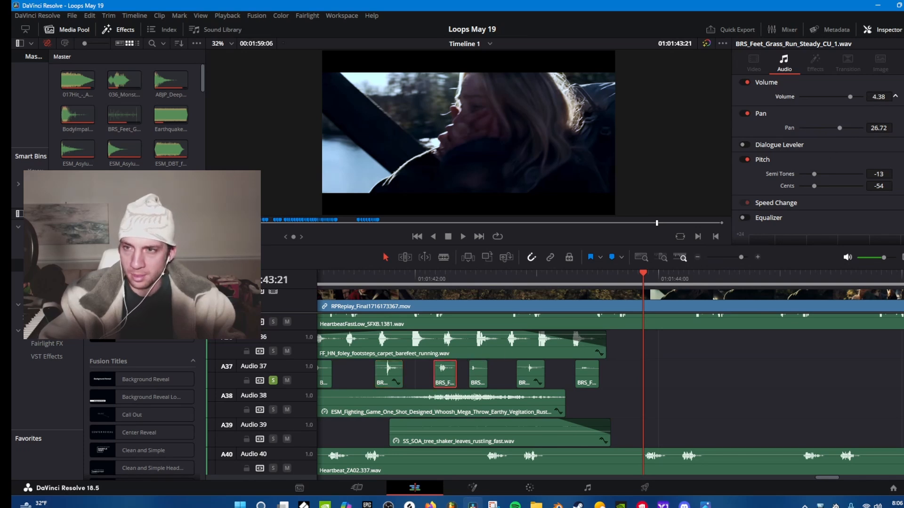
click(475, 384)
key(space)
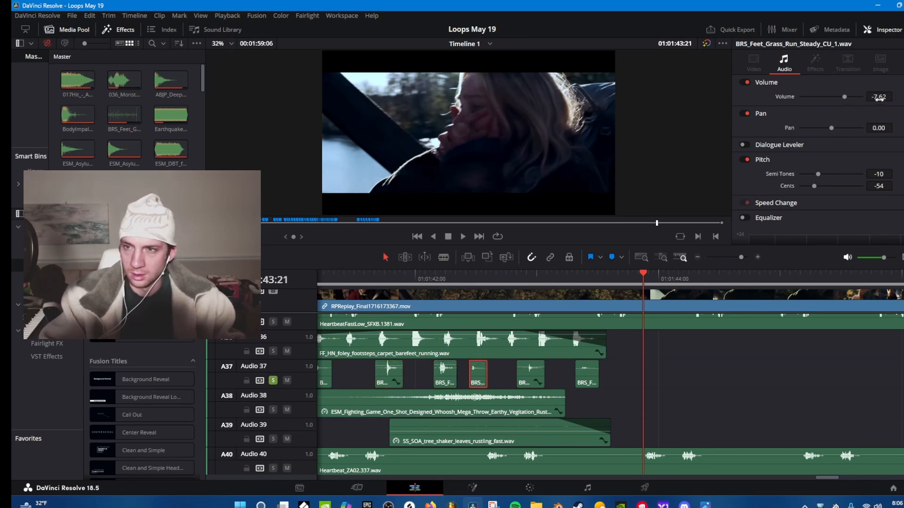
Play the scene around 01:01:42:00 without the Audio 37 solo to hear the footsteps in the full mix.
scroll(298, 366, up, 10)
scroll(300, 370, down, 3)
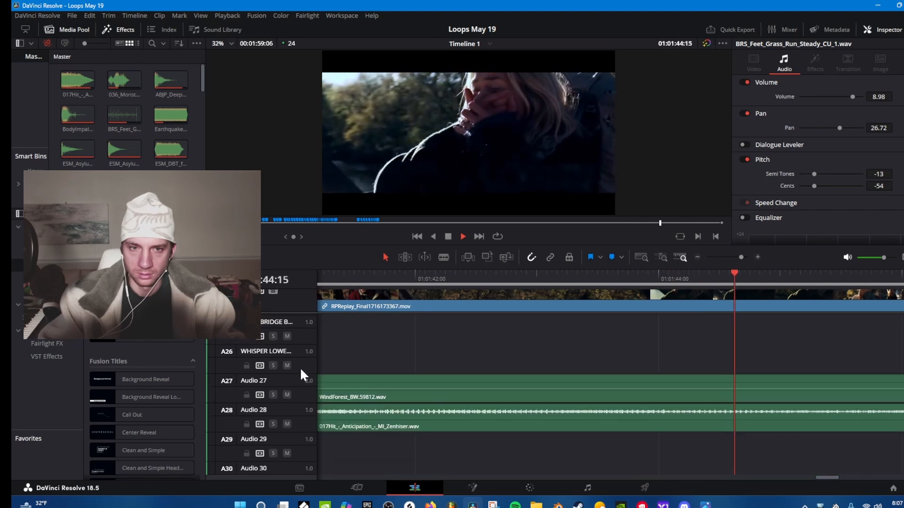
click(506, 269)
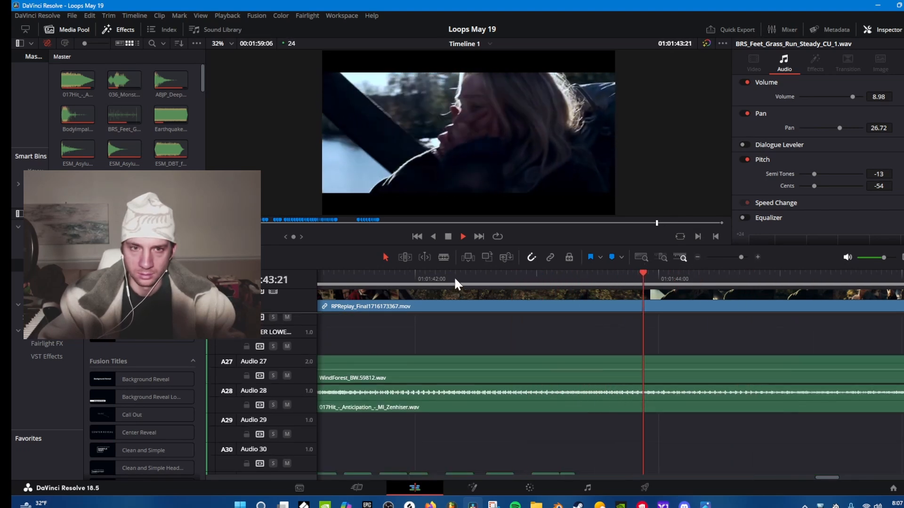
click(384, 272)
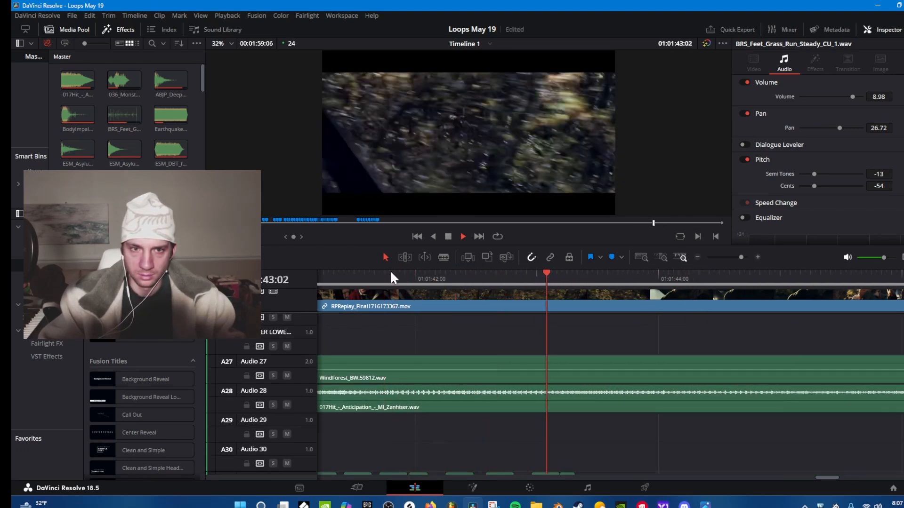
scroll(485, 316, down, 3)
key(space)
scroll(499, 321, down, 10)
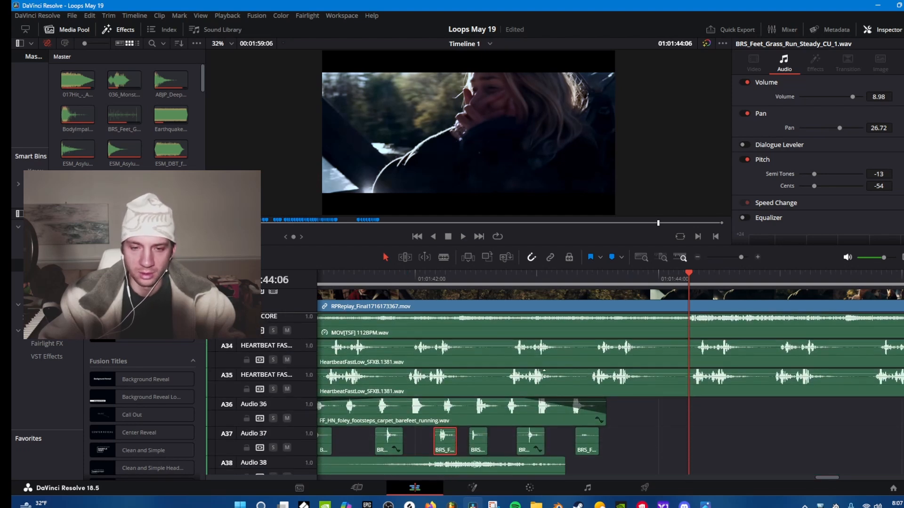
Inspect the barefoot carpet running clips on Audio 36, comparing the volume and pitch of the two successive sections.
click(472, 412)
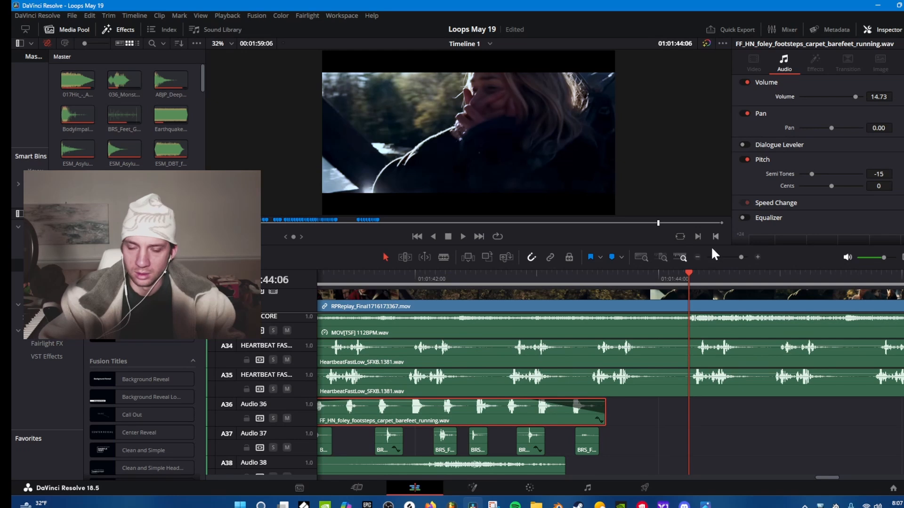
drag(822, 475, 824, 476)
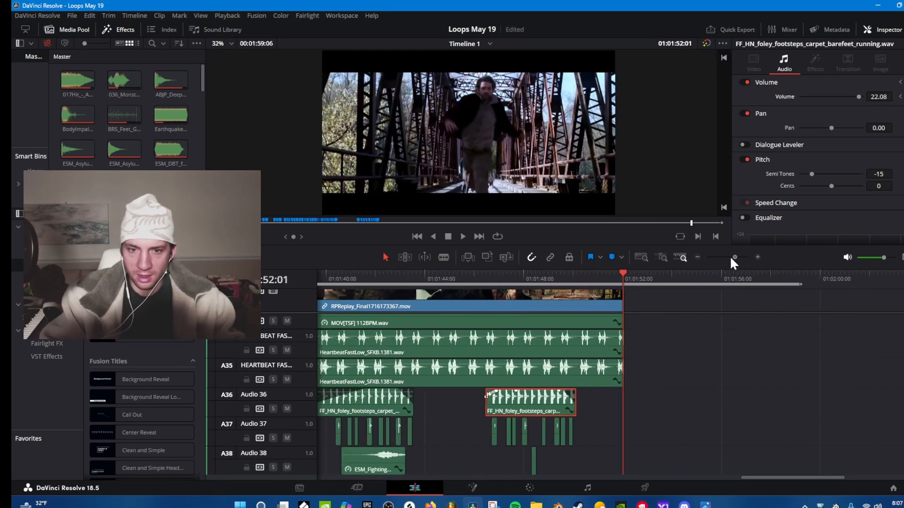
scroll(634, 340, down, 2)
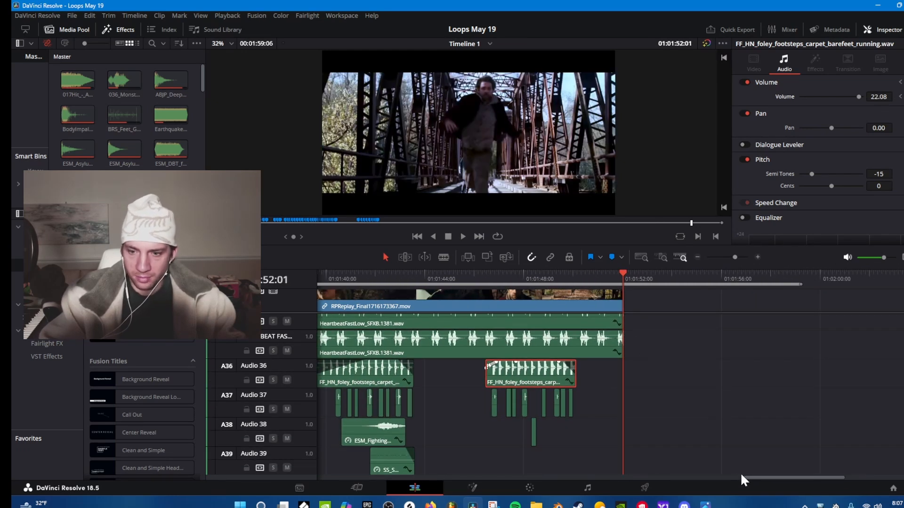
drag(740, 475, 708, 464)
scroll(700, 412, down, 3)
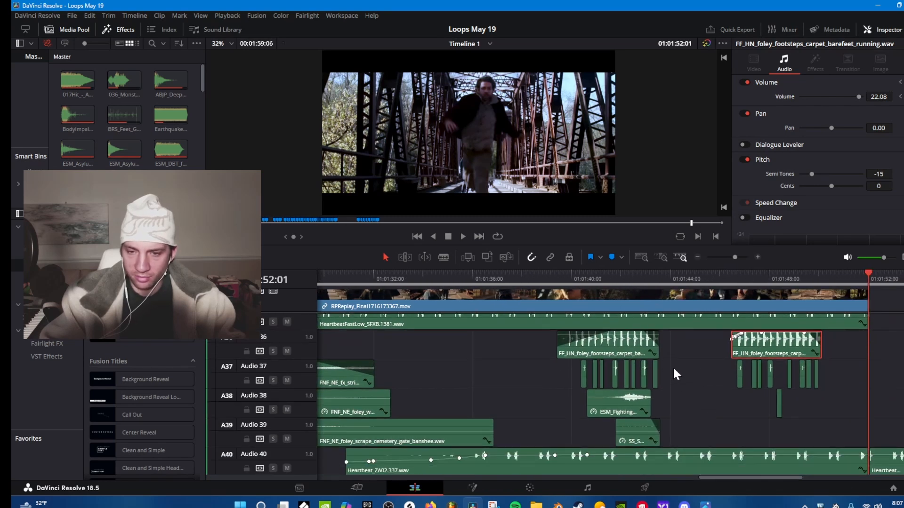
Select the Fighting Game whoosh on Audio 38 and look over the layers beneath it down to Audio 48.
scroll(673, 374, down, 2)
click(628, 386)
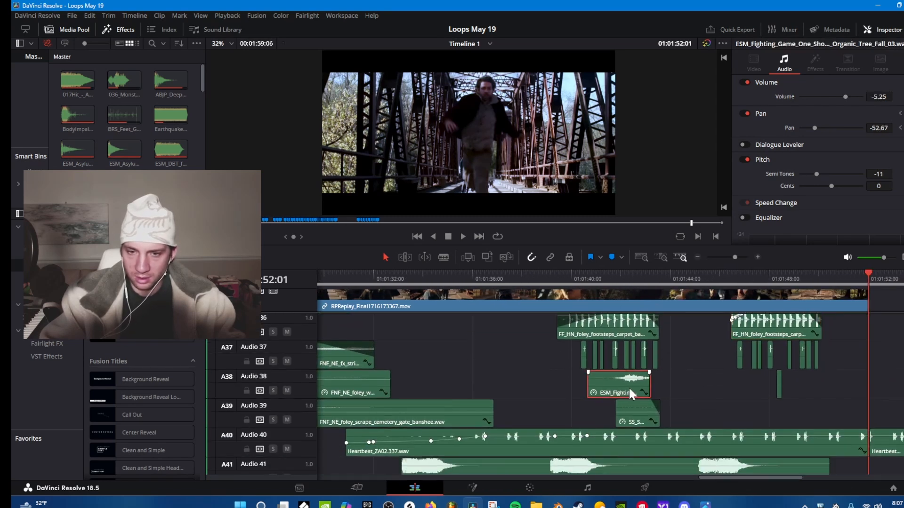
click(733, 257)
scroll(611, 356, down, 5)
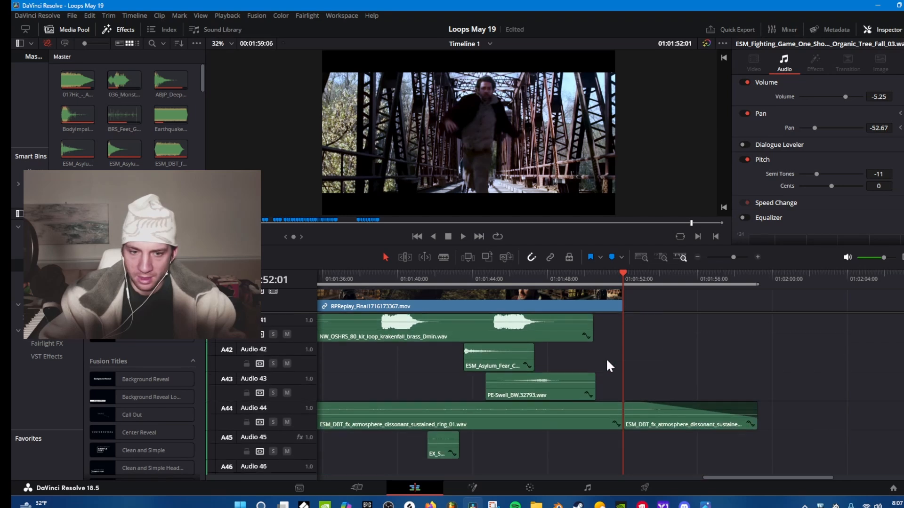
scroll(607, 359, down, 6)
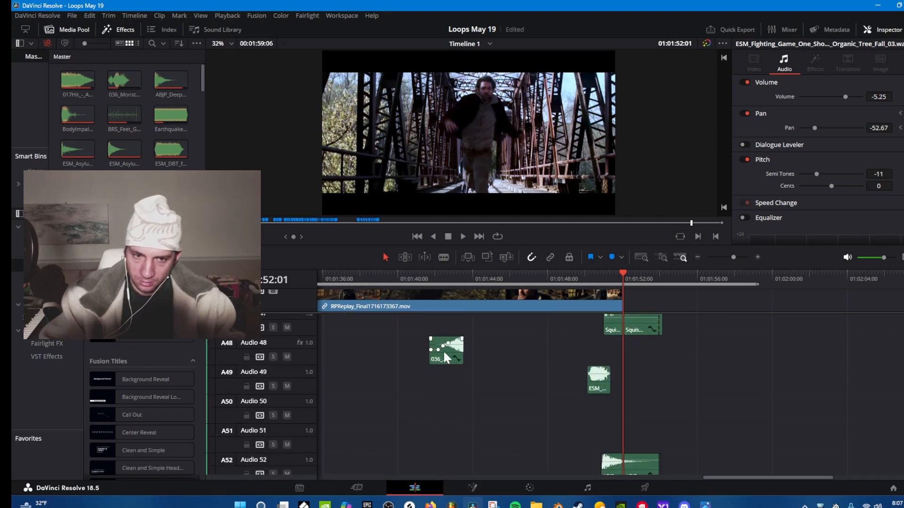
Select the 036 Monster clip on Audio 48 and play it from about 01:01:41:16, in the mix and soloed.
click(445, 354)
click(431, 276)
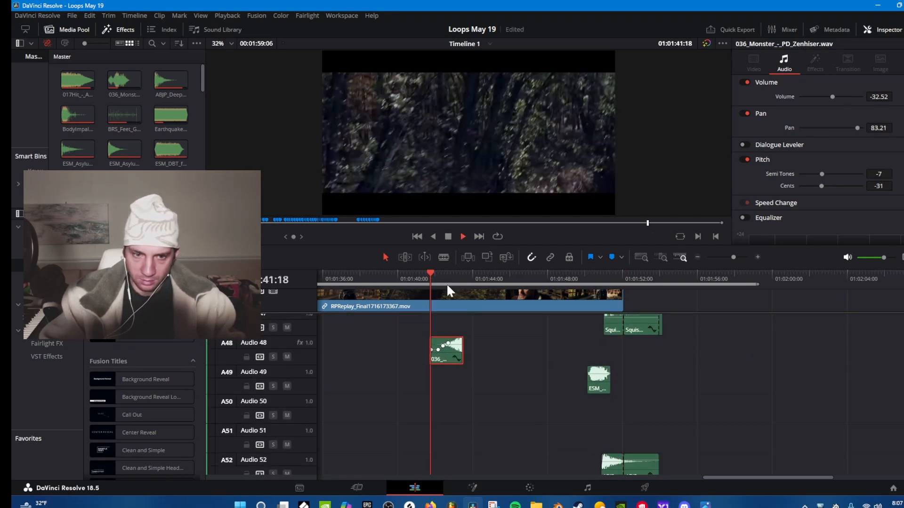
key(space)
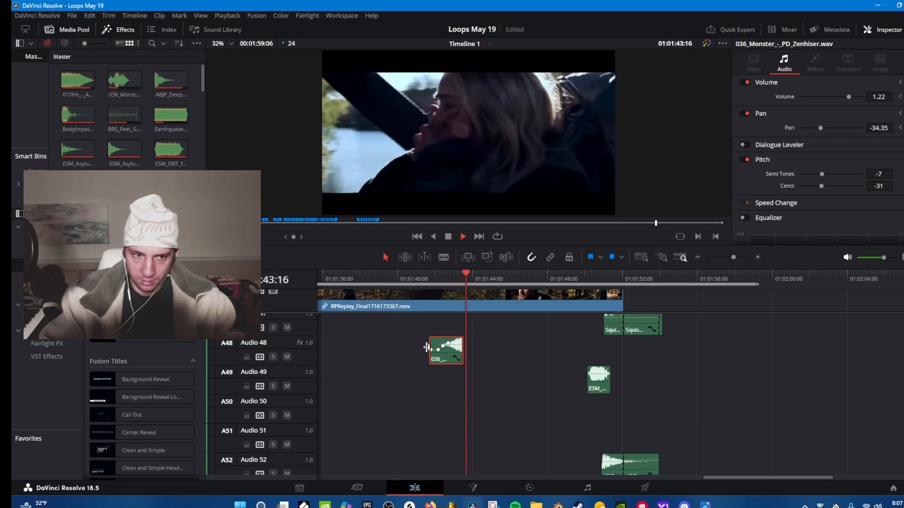
key(space)
click(429, 273)
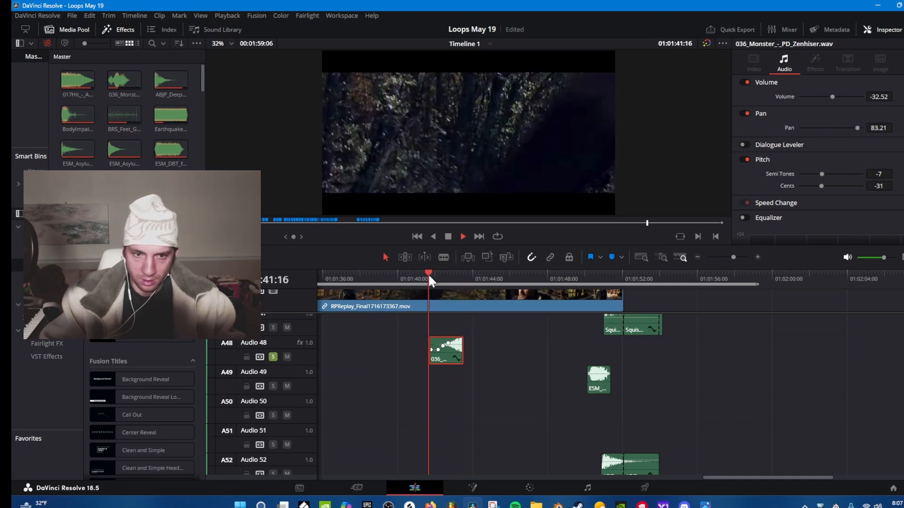
key(space)
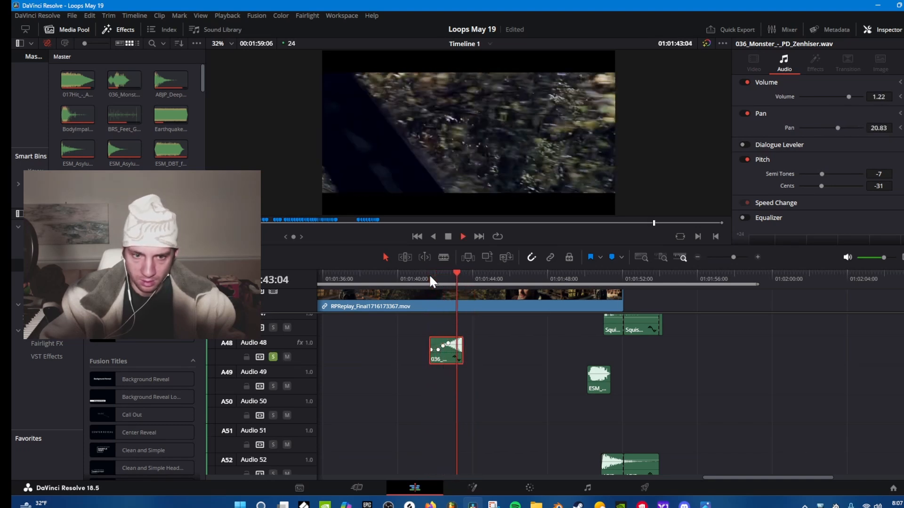
Extend the end of the Monster clip on Audio 48 to about 01:01:44:12, play it soloed, and unsolo the track.
drag(459, 345, 479, 346)
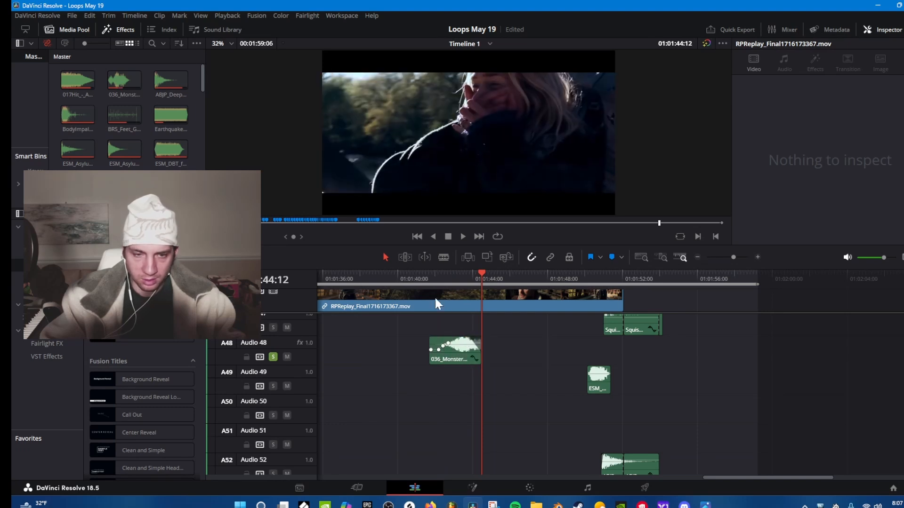
click(420, 276)
key(space)
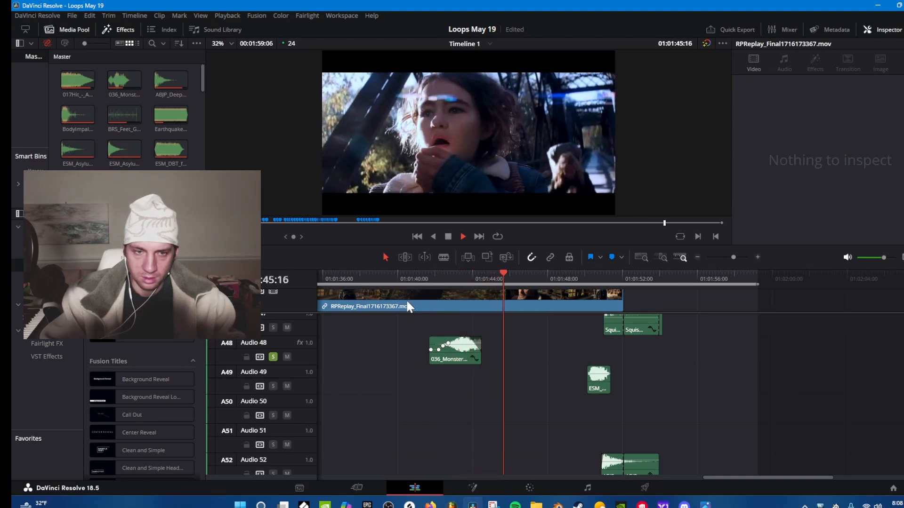
key(space)
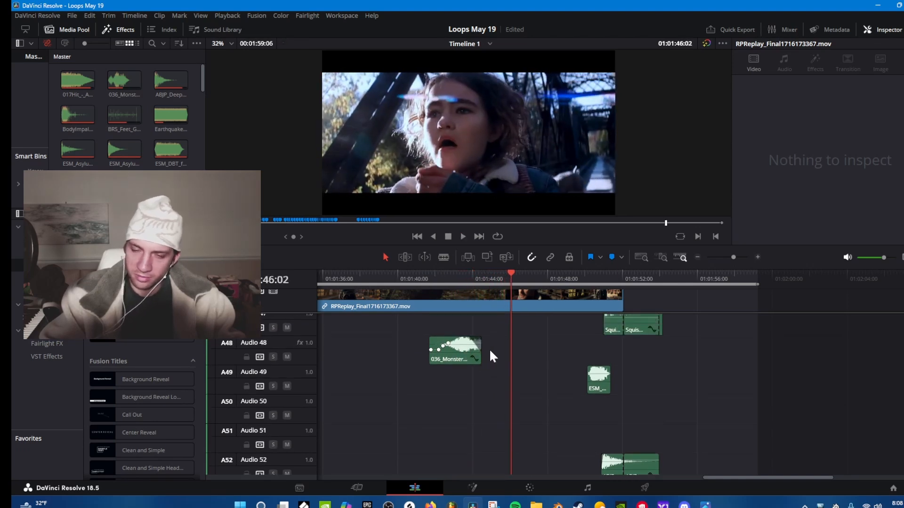
Examine the impact layers on Audio 52 to 56 just after 01:01:50:20, selecting the first FF_HFX_slices_red clip.
scroll(495, 362, down, 2)
scroll(497, 365, down, 3)
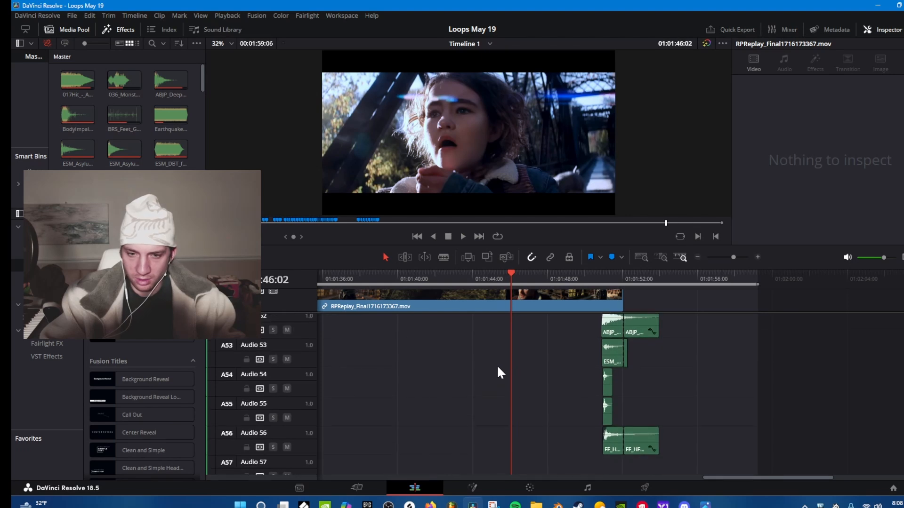
click(599, 271)
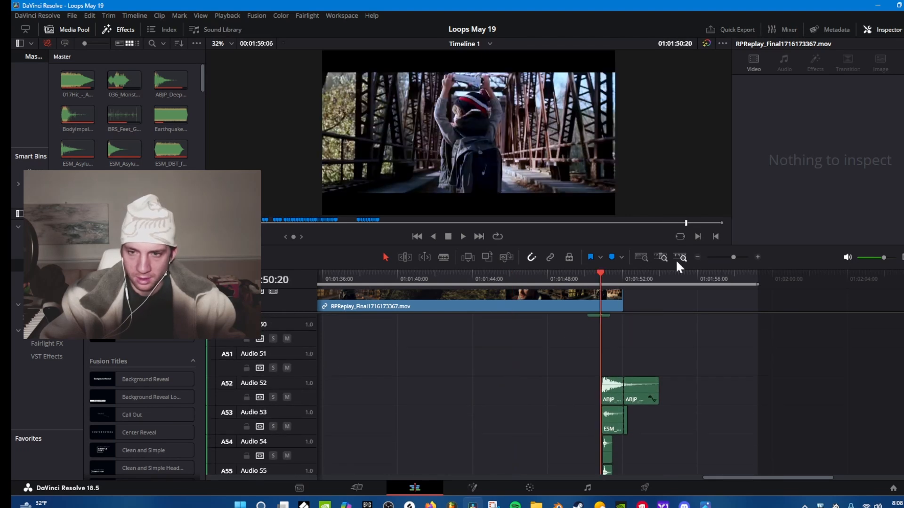
click(754, 257)
scroll(693, 352, down, 1)
scroll(692, 352, down, 4)
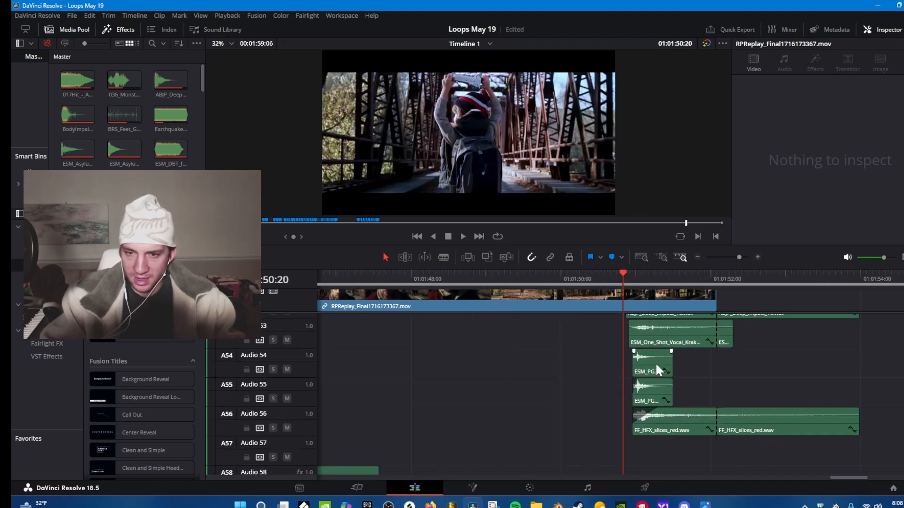
scroll(682, 384, down, 1)
click(688, 362)
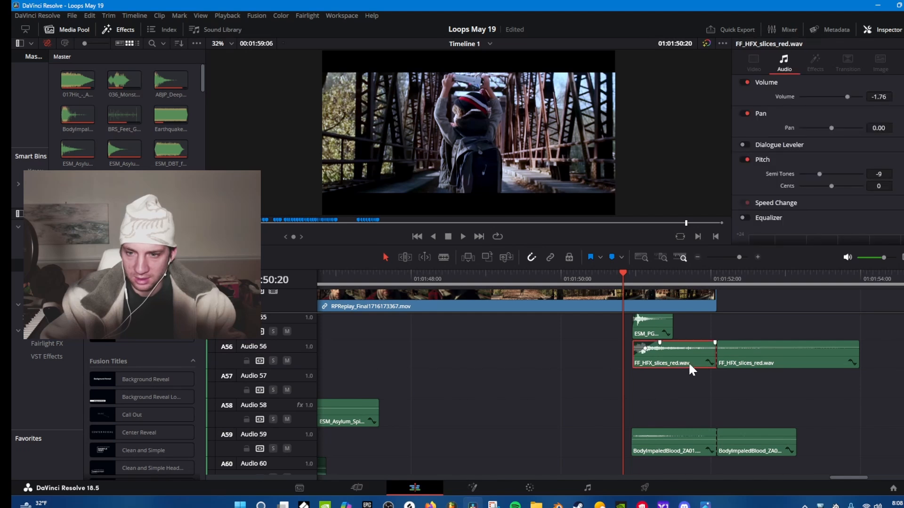
Set the first BodyImpaledBlood clip on Audio 59 to volume -9.40 and audition it from just before its start.
scroll(688, 369, down, 2)
click(678, 394)
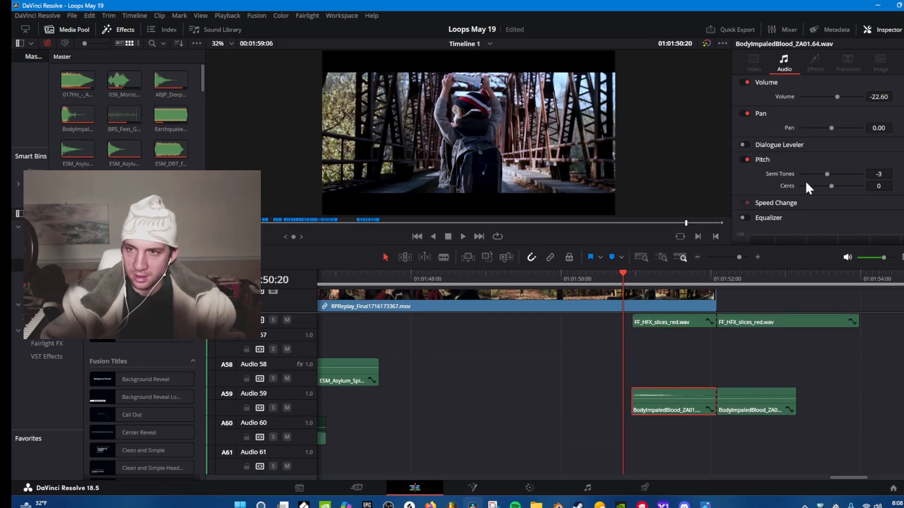
drag(878, 96, 889, 97)
click(611, 274)
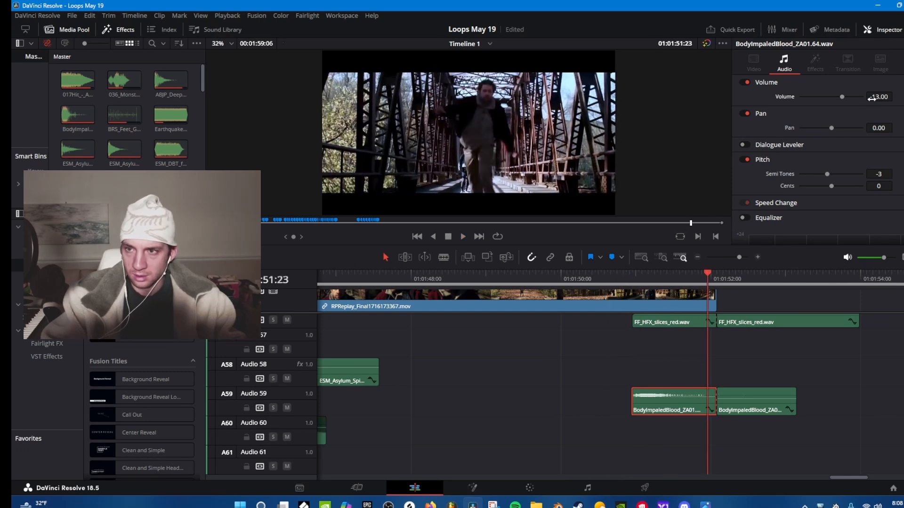
drag(870, 98, 879, 97)
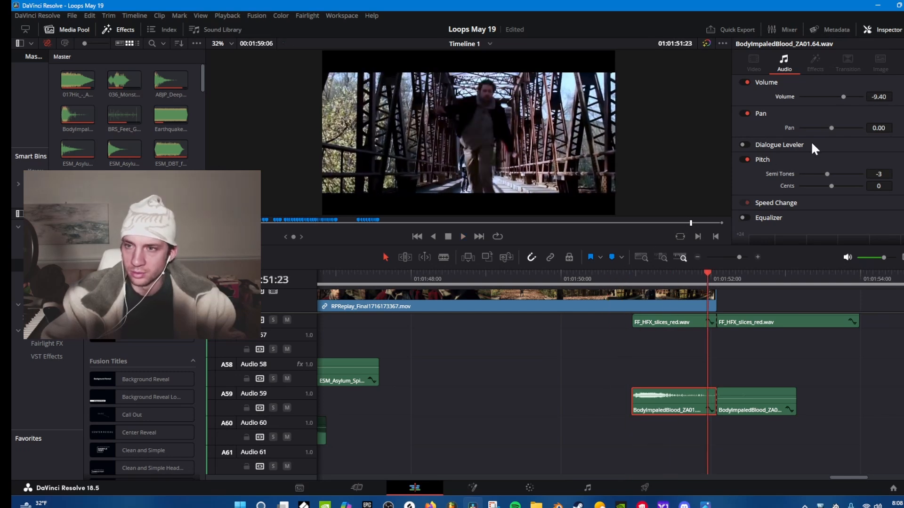
click(622, 275)
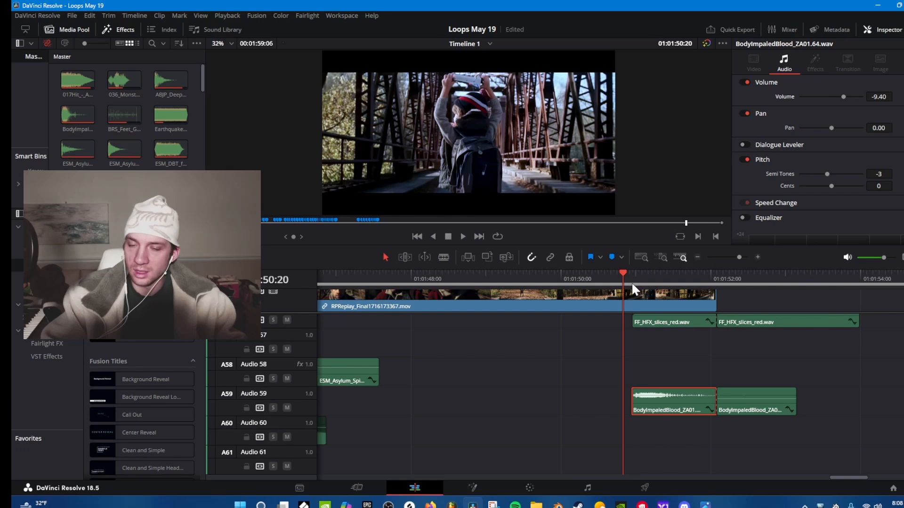
click(604, 276)
click(613, 273)
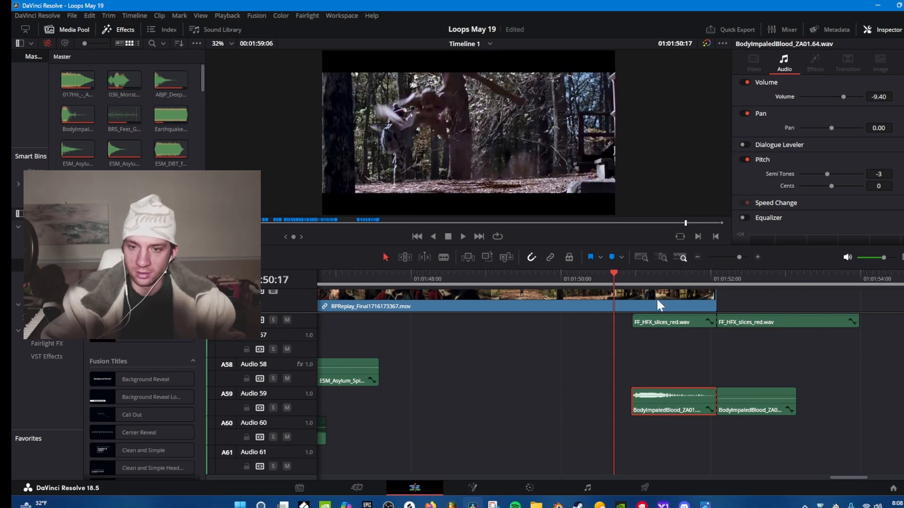
Set the first FF_HFX_slices_red clip on Audio 56 to volume 2.44 and play the hit from about 01:01:50:20.
scroll(714, 349, up, 1)
click(678, 347)
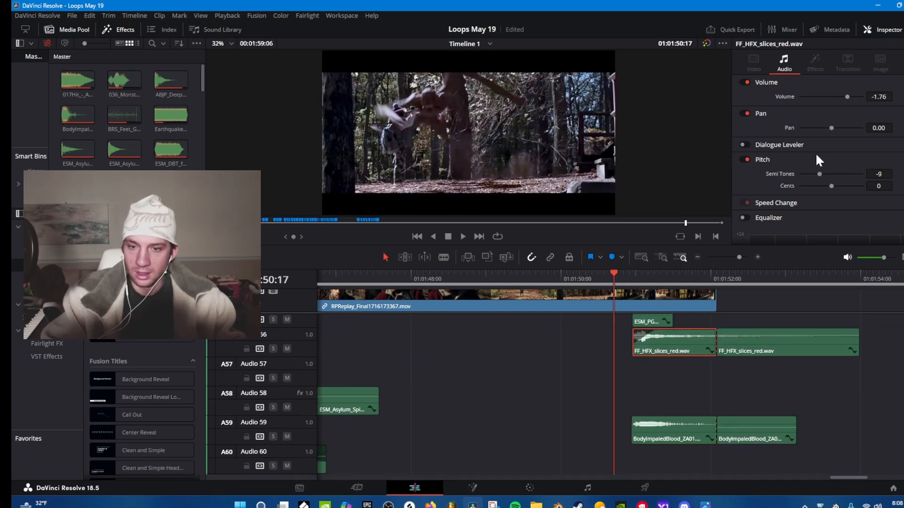
drag(873, 98, 887, 98)
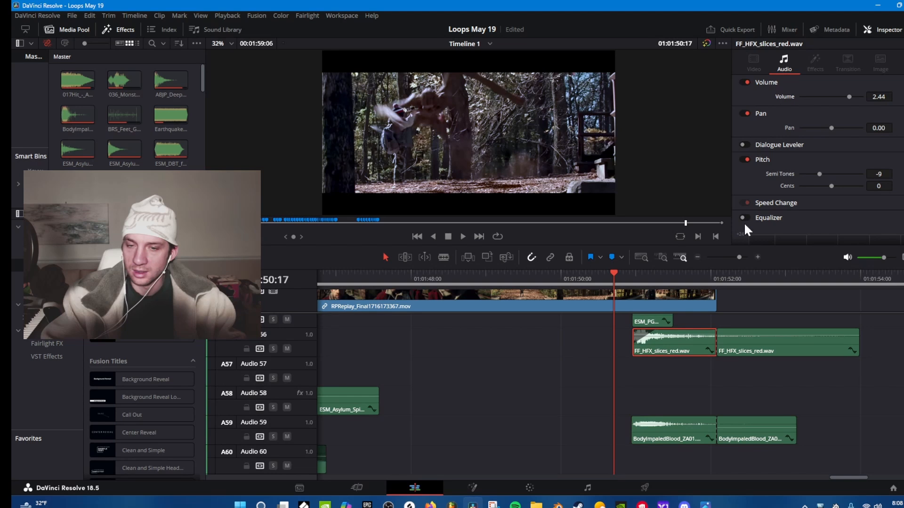
click(623, 276)
key(space)
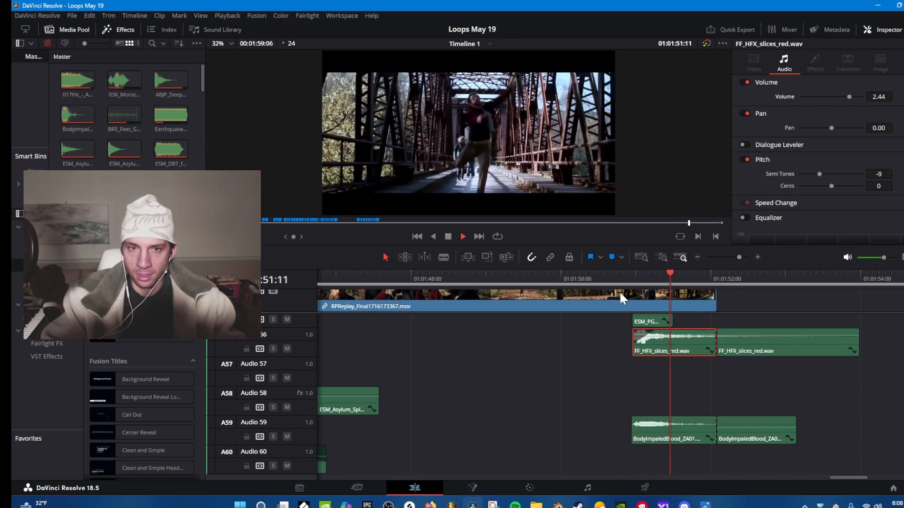
Survey the timeline's lower tracks from the opening barefoot shot at 01:00:09:09 through to the ending around 01:01:50:00.
drag(735, 255, 730, 254)
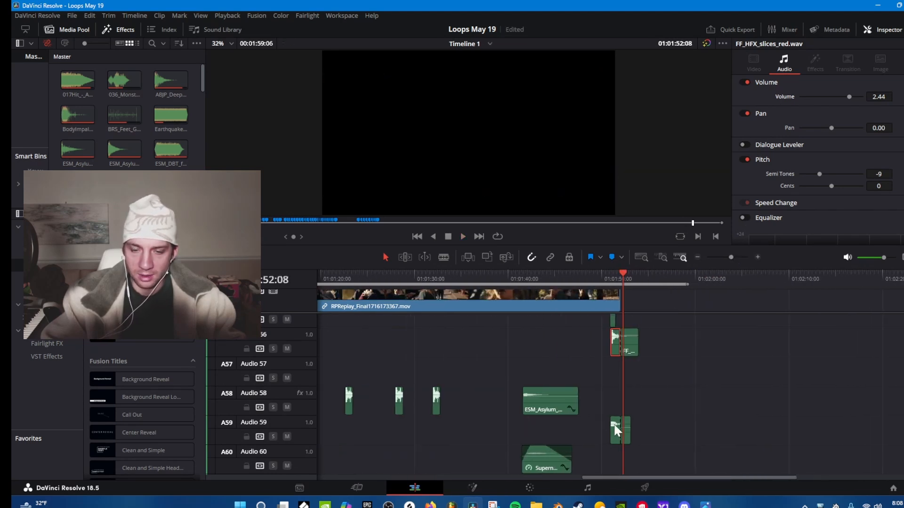
drag(612, 477, 337, 447)
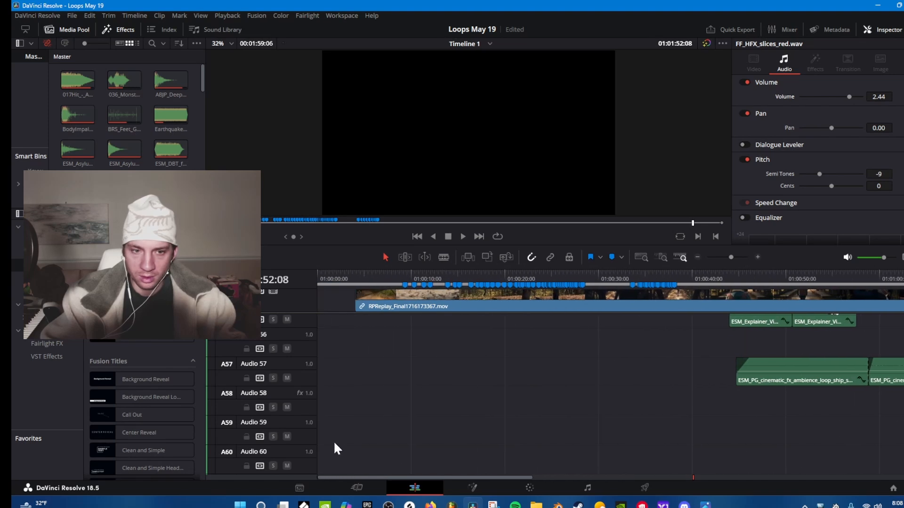
scroll(403, 313, up, 3)
click(405, 275)
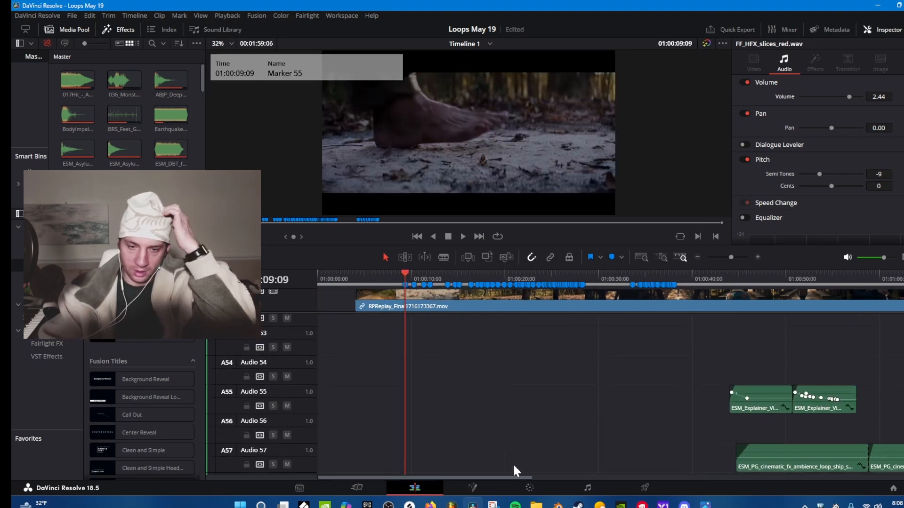
drag(509, 475, 686, 448)
scroll(685, 457, down, 4)
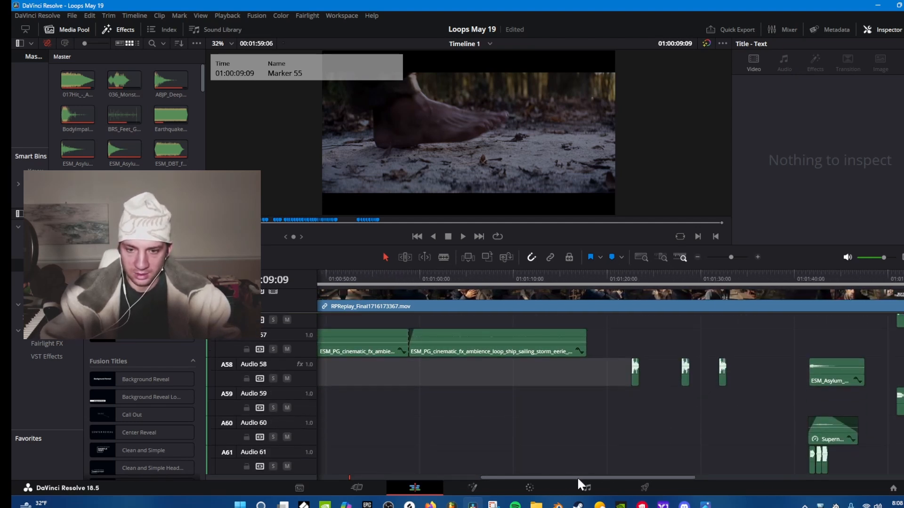
drag(577, 476, 715, 473)
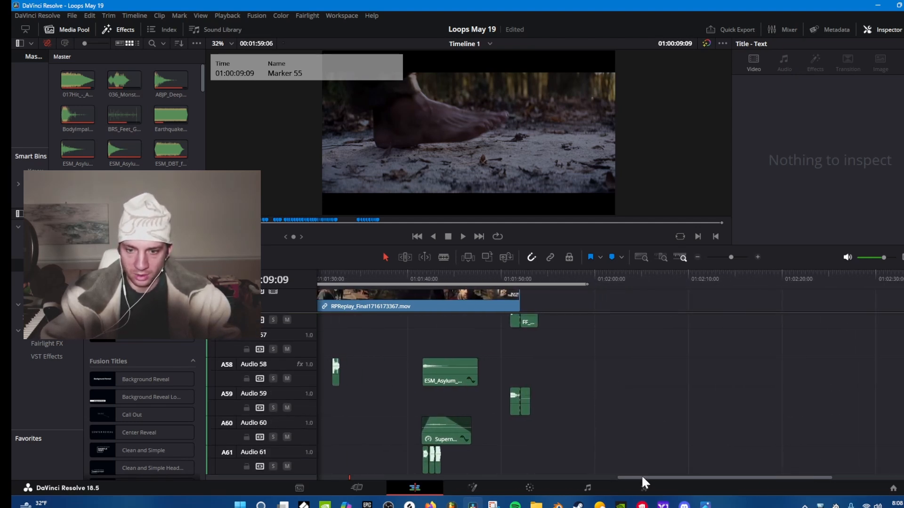
Examine the audio tracks from Audio 61 up to the original RPReplay audio, then the top tracks from the opening to about 01:01:10:00.
drag(642, 477, 387, 437)
scroll(485, 401, up, 2)
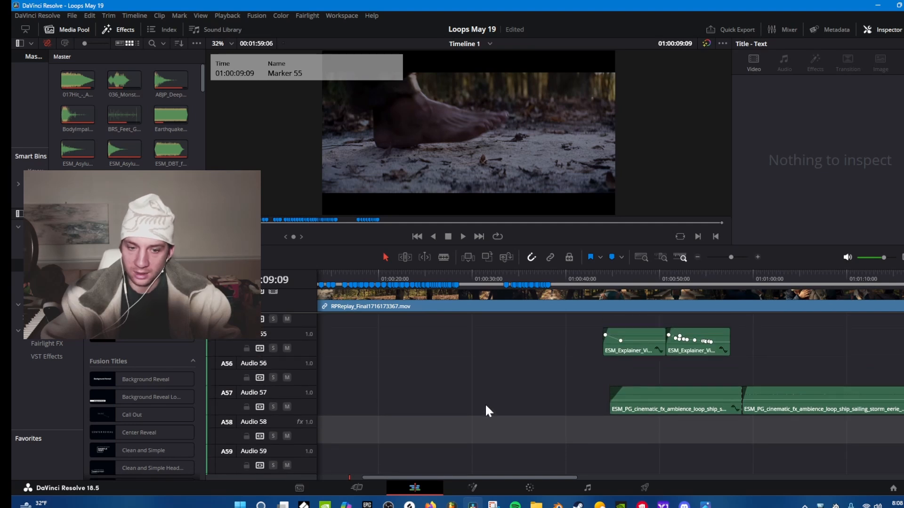
scroll(485, 403, up, 1)
drag(483, 476, 414, 468)
scroll(467, 411, up, 1)
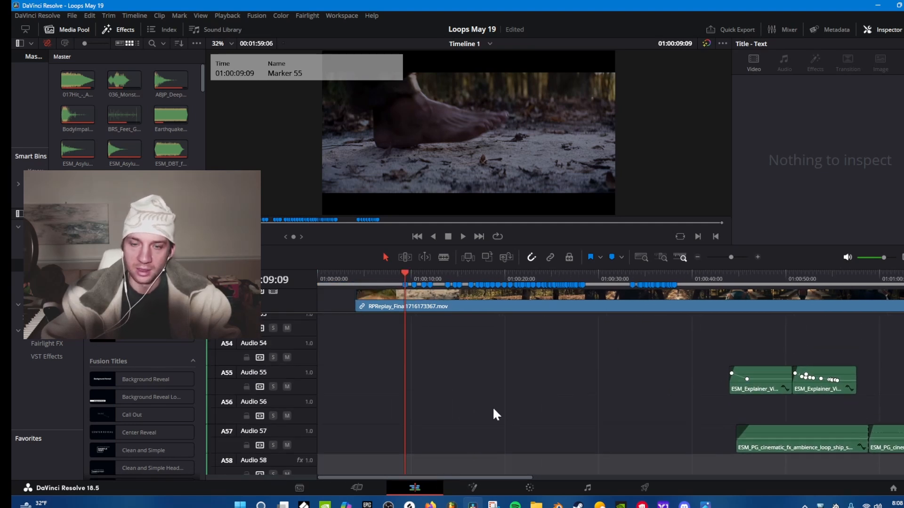
scroll(492, 414, up, 1)
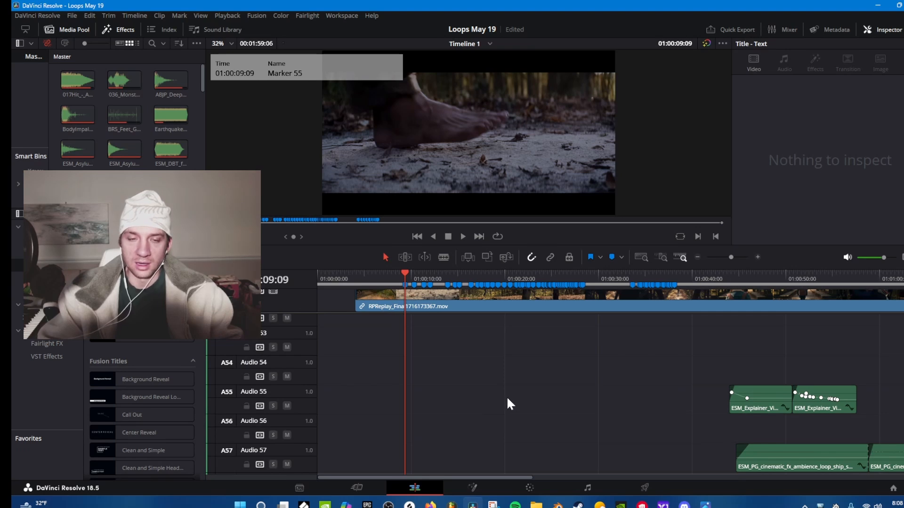
scroll(506, 396, up, 4)
scroll(513, 397, up, 9)
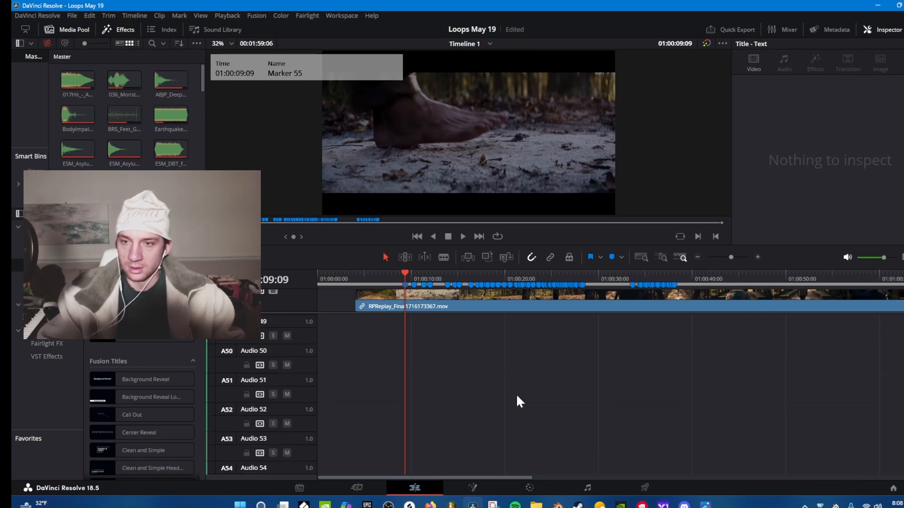
scroll(518, 396, up, 7)
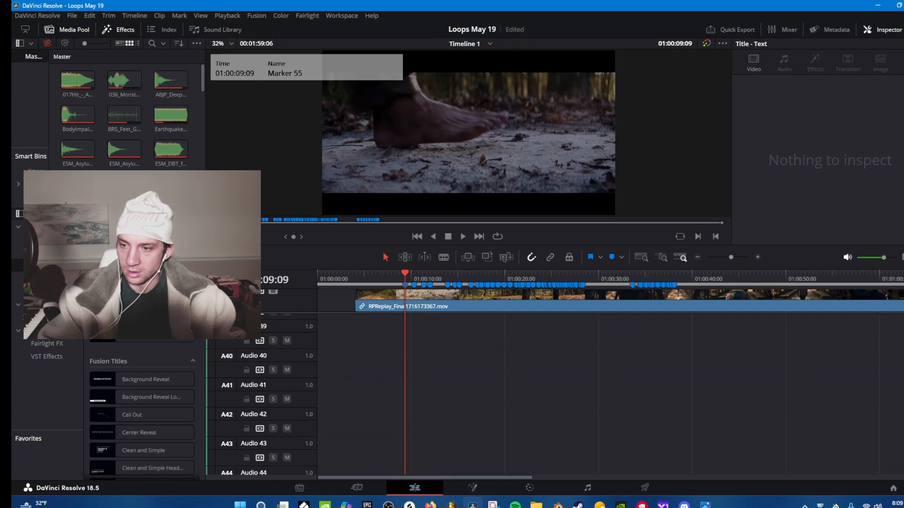
scroll(647, 397, up, 20)
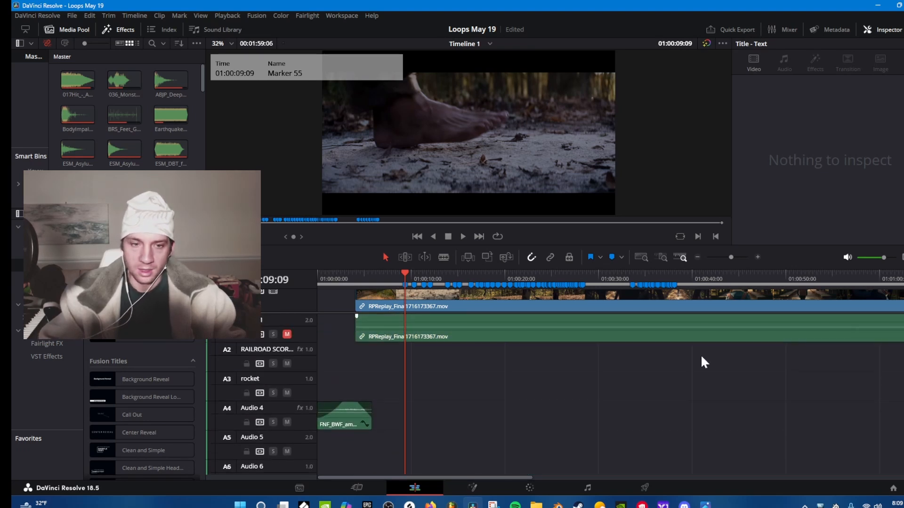
scroll(534, 476, right, 4)
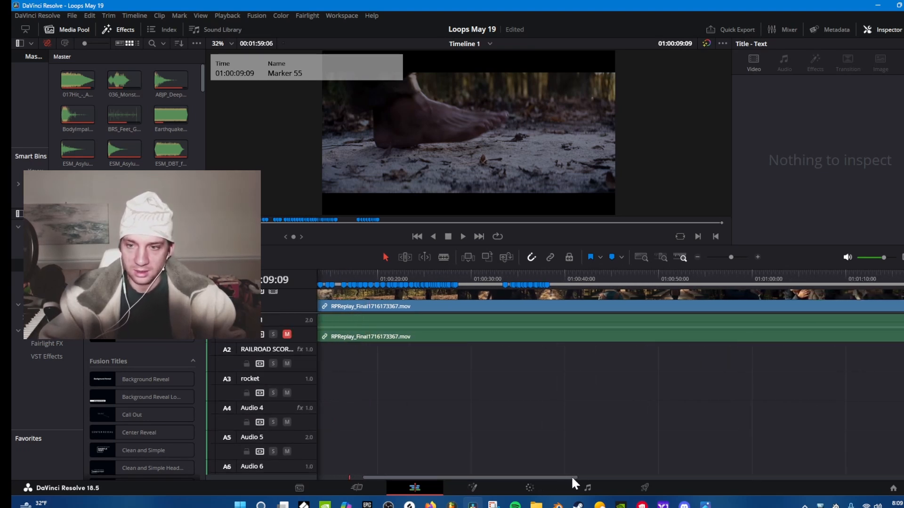
scroll(527, 476, right, 2)
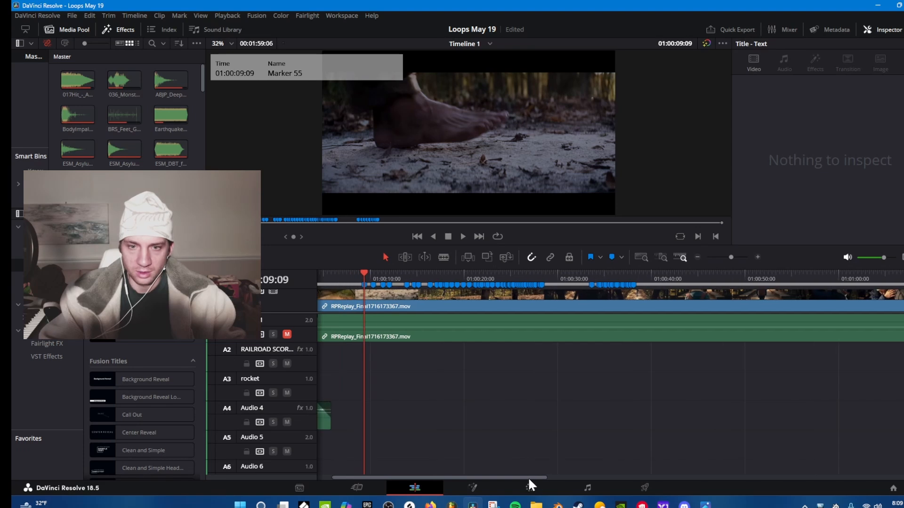
scroll(542, 479, right, 3)
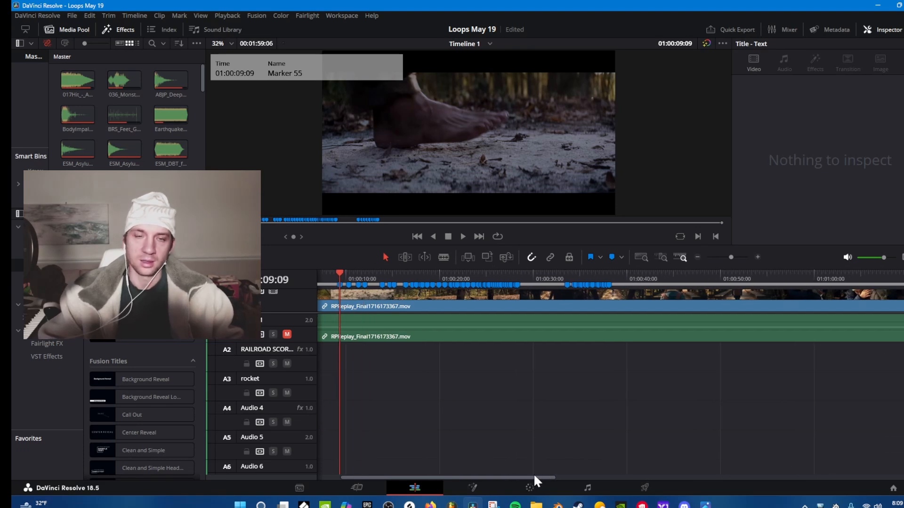